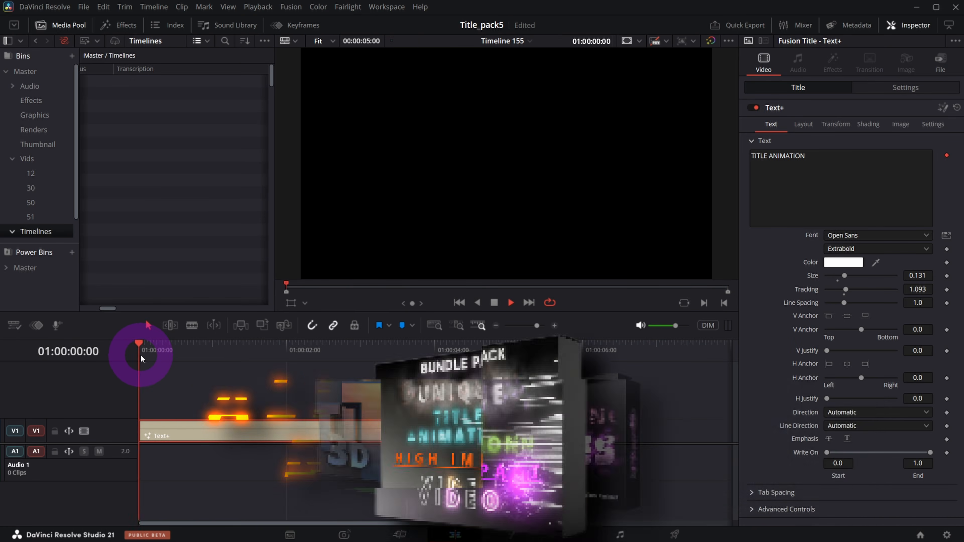
Step: Play the existing title clip from the start to preview the finished animation
click(141, 355)
key(space)
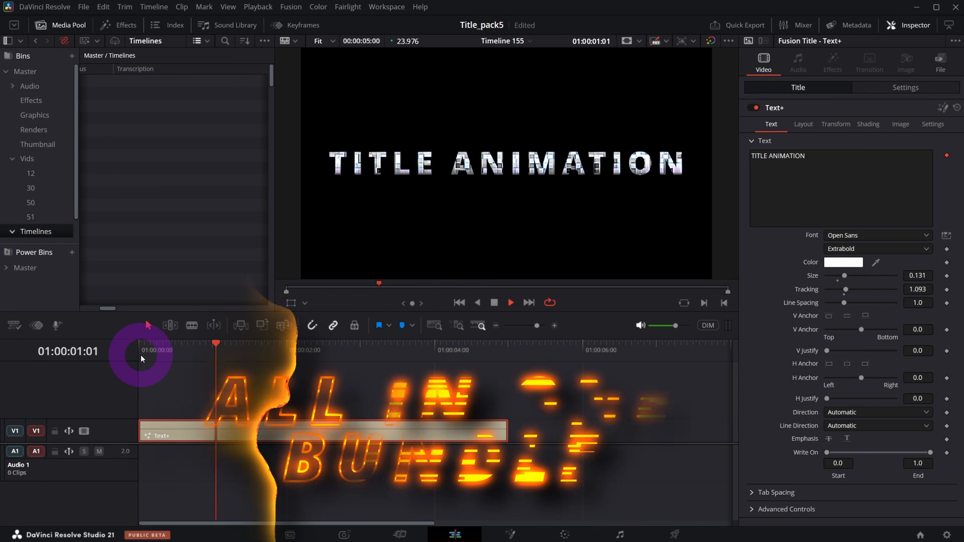
click(141, 355)
key(space)
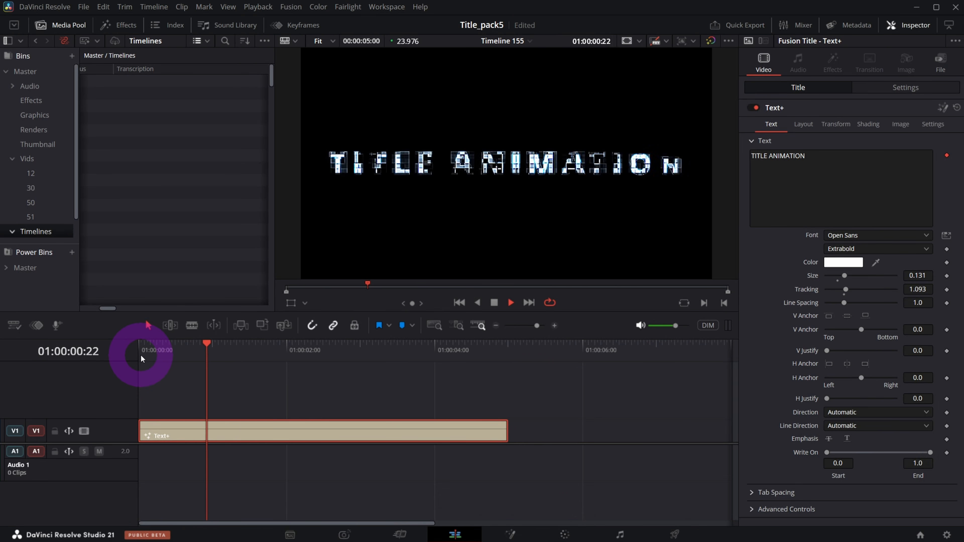
key(space)
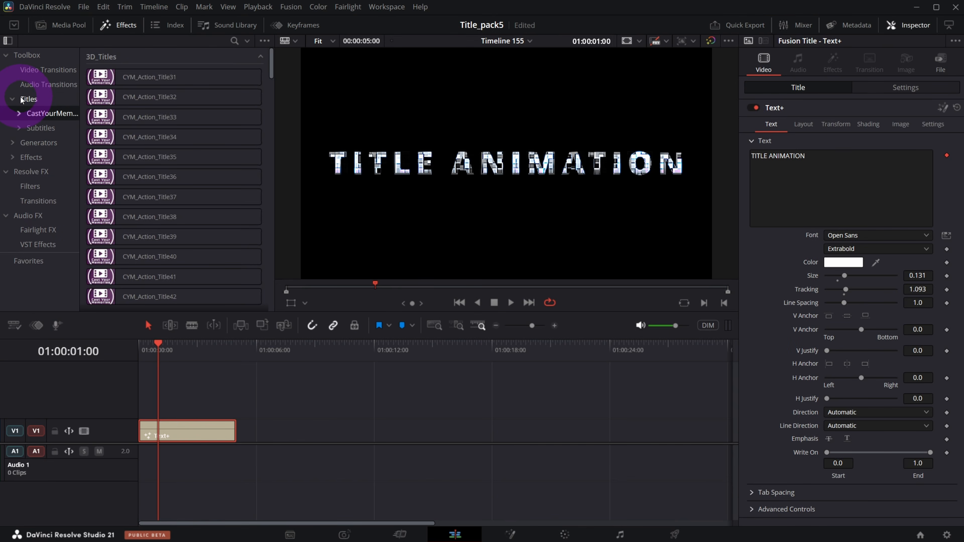
Step: Add a second Text+ title to track V1 after the existing clip and set its text to TITLE ANIMATION
click(29, 98)
drag(125, 197, 314, 433)
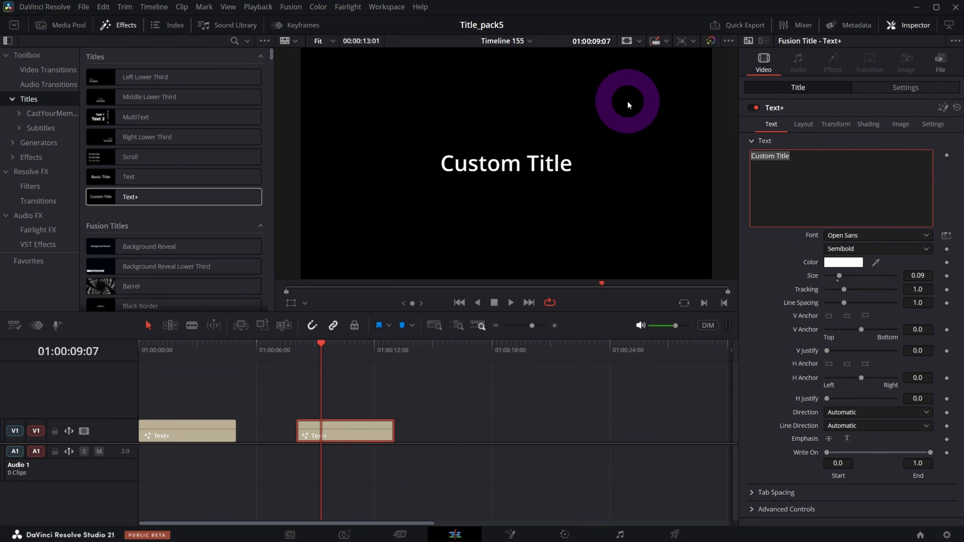
key(BackSpace)
text(TITLE ANIMATION)
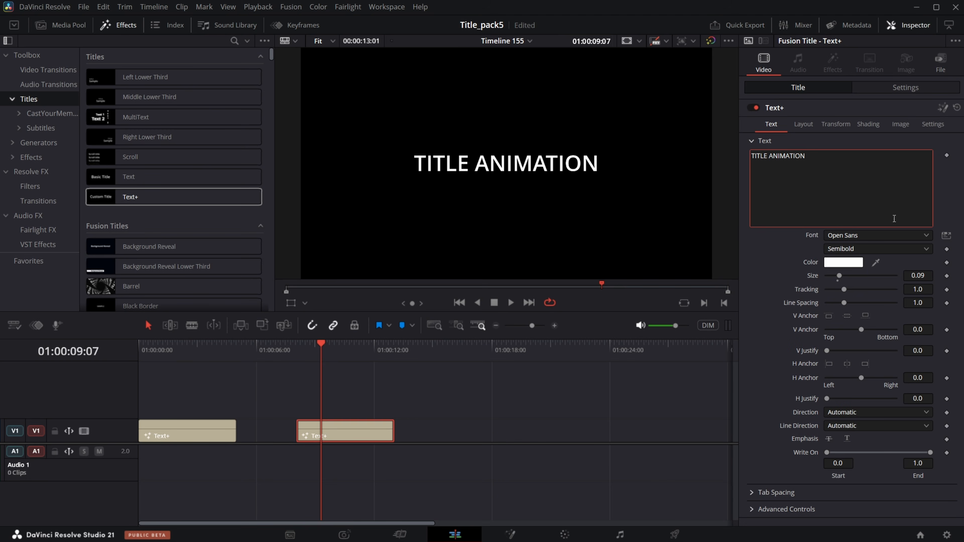
Step: Style the new title in Extrabold with tracking 1.04 and size 0.1482
click(859, 250)
click(847, 310)
drag(919, 289, 928, 290)
drag(919, 276, 937, 276)
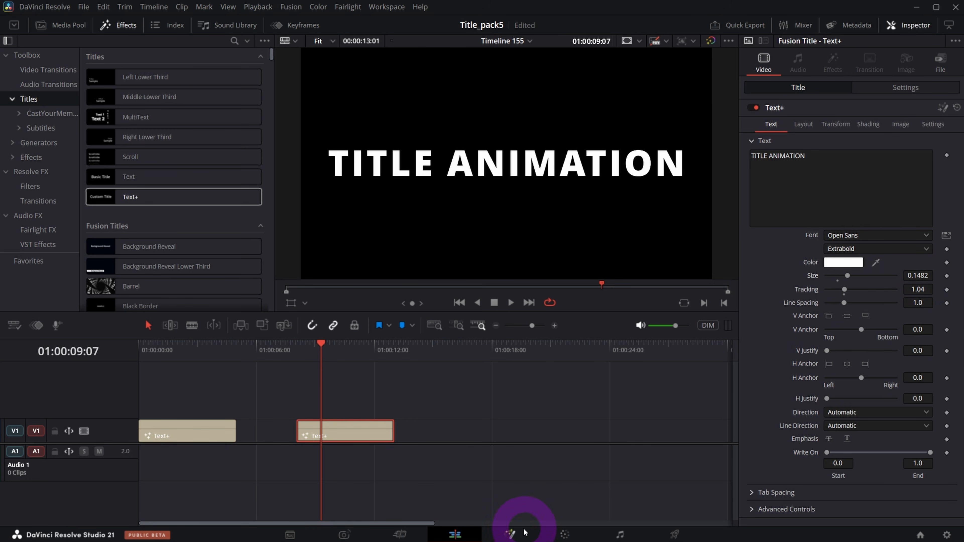
Step: Open the new title in Fusion, hide the effects library, and spread the Template and MediaOut1 nodes apart
click(512, 535)
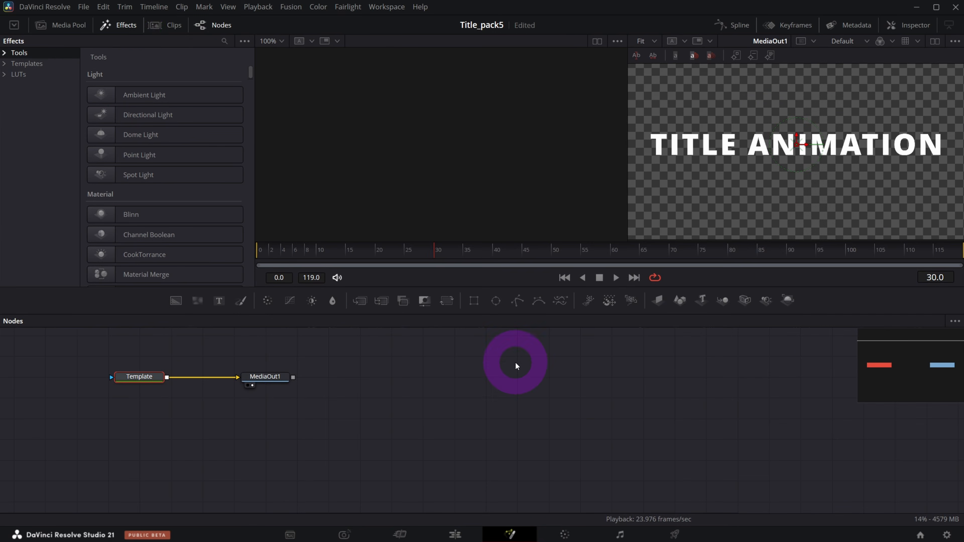
click(128, 27)
click(130, 29)
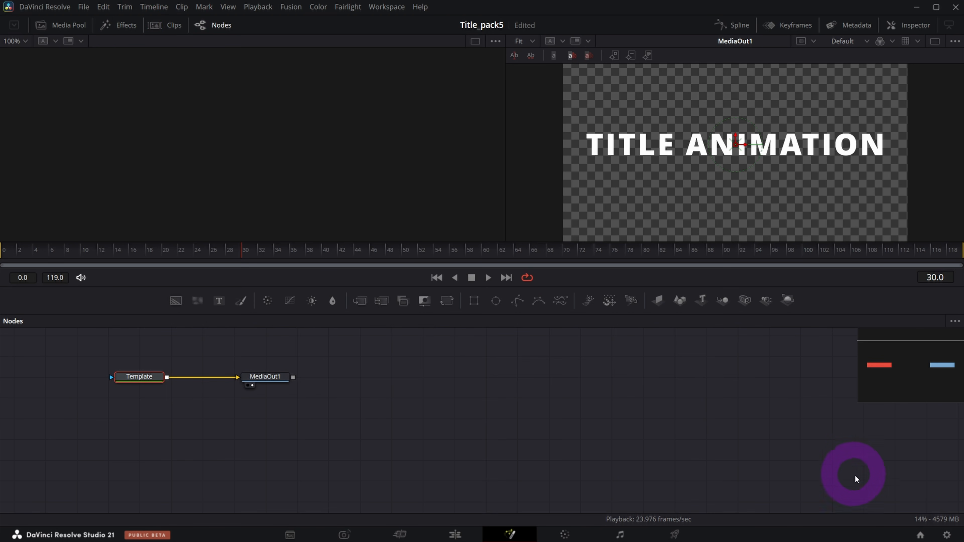
drag(897, 403, 904, 373)
key(v)
key(v)
drag(556, 403, 758, 447)
drag(422, 403, 490, 352)
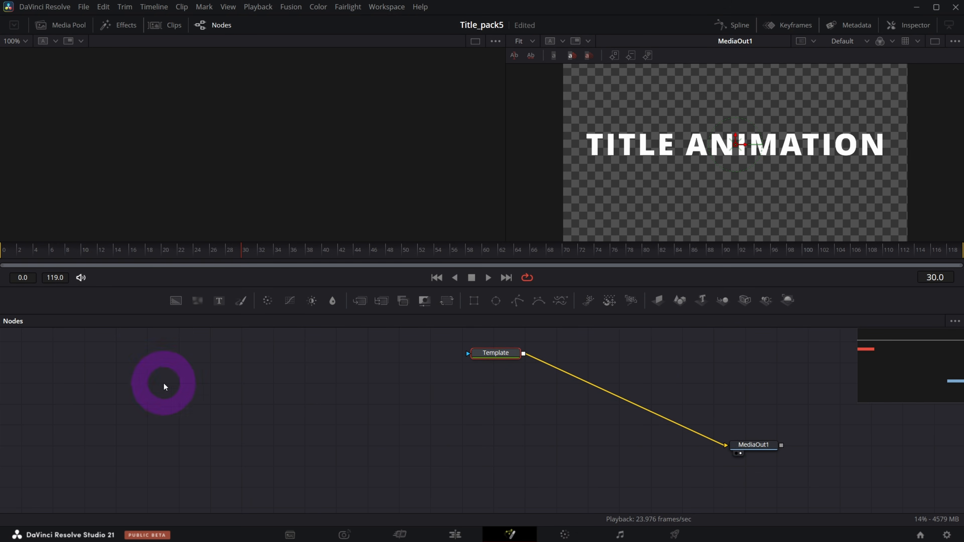
Step: Add a Background node to the composition and make it fully transparent with alpha 0
drag(171, 301, 253, 440)
click(909, 25)
click(810, 268)
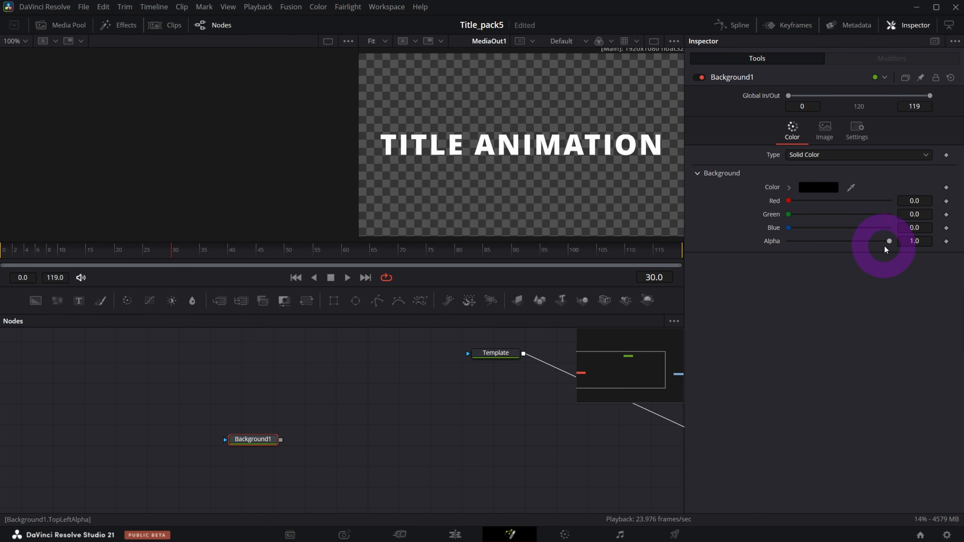
drag(889, 242, 770, 256)
Step: Disconnect Template from MediaOut1, merge it over Background1, and connect the Merge output to MediaOut1
drag(558, 412, 394, 421)
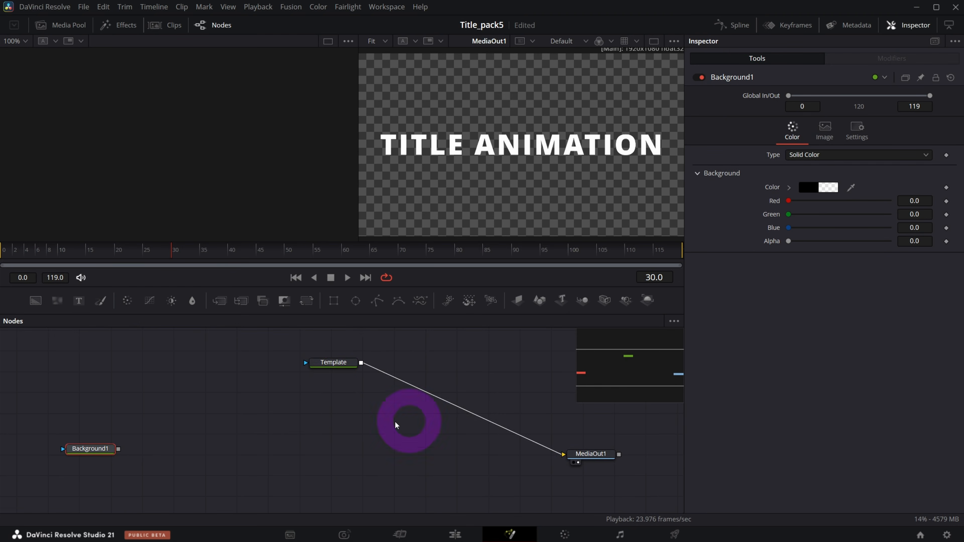
drag(345, 373, 332, 369)
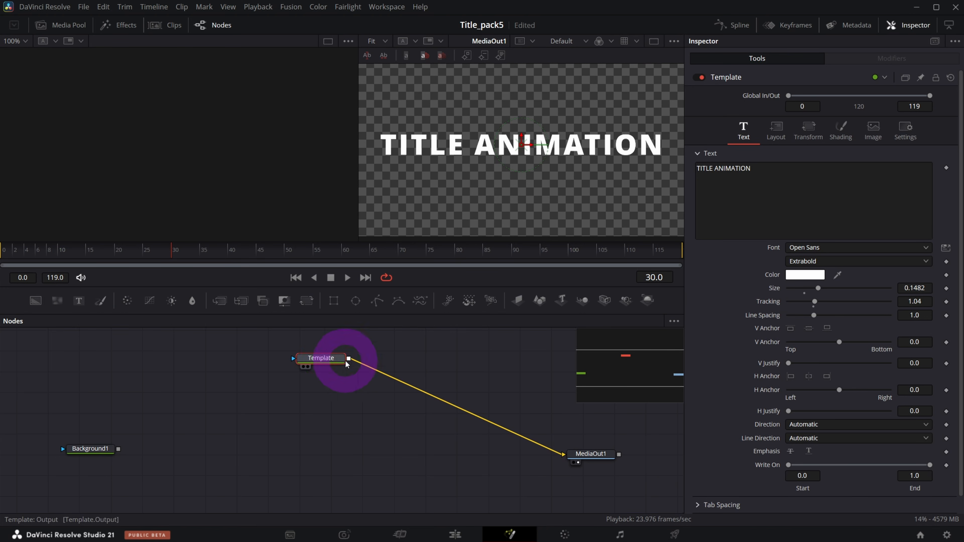
click(546, 447)
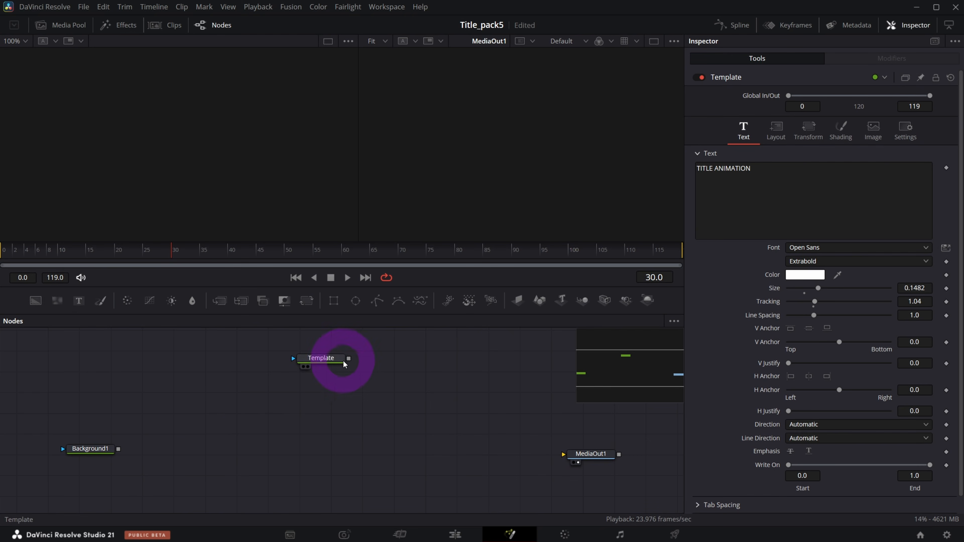
drag(348, 359, 118, 449)
drag(349, 449, 590, 458)
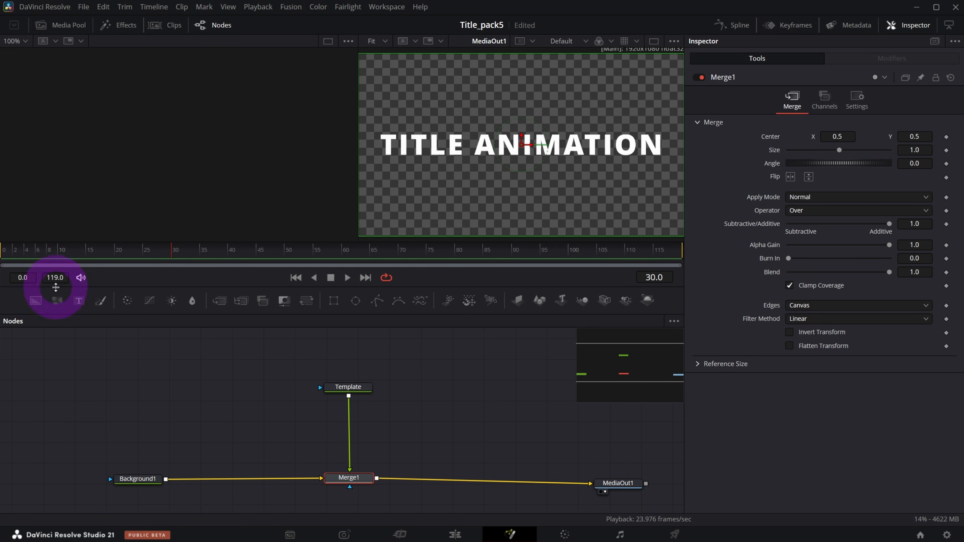
Step: Add a Fast Noise node, show it in the first viewer, and set contrast to 4.14 and scale to 15.4
drag(57, 304, 192, 400)
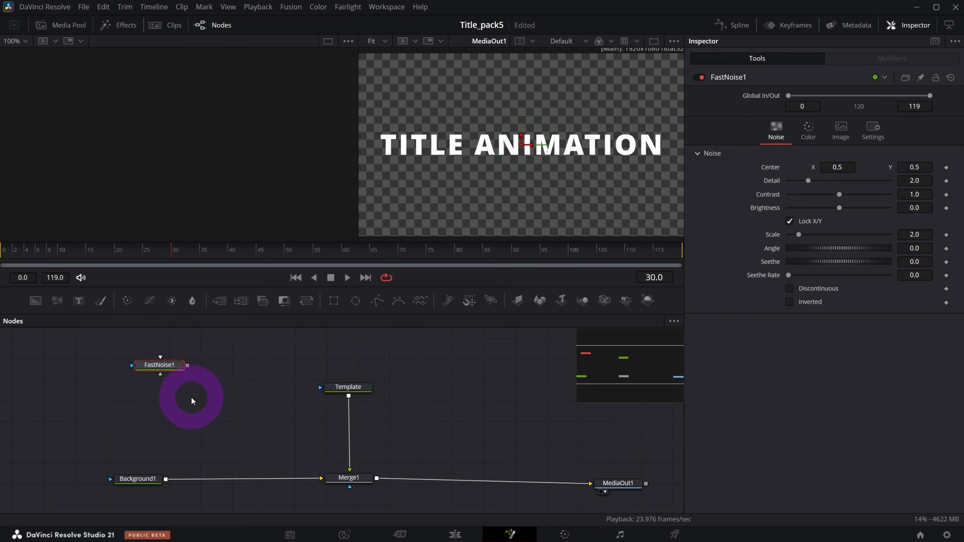
key(1)
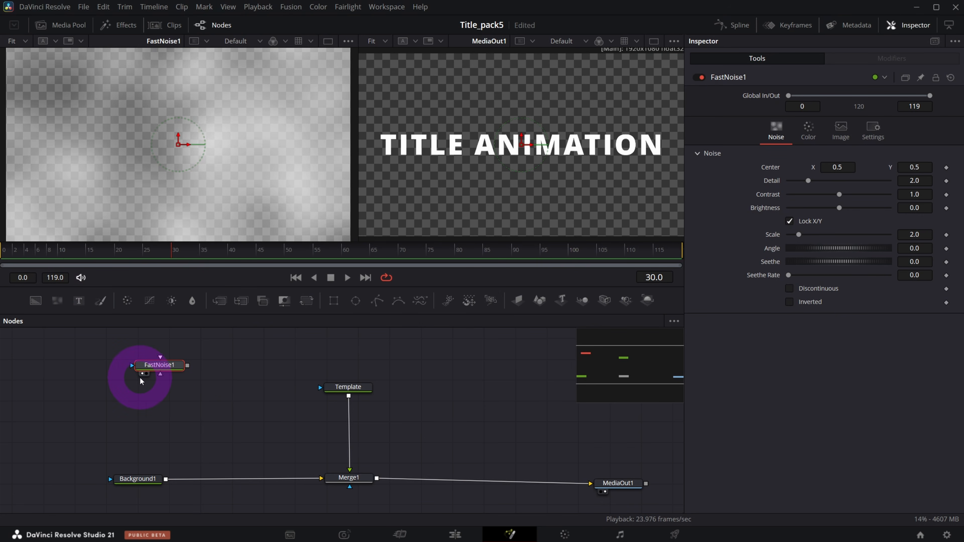
drag(142, 378, 199, 375)
drag(839, 194, 878, 194)
drag(799, 235, 867, 243)
drag(204, 381, 189, 366)
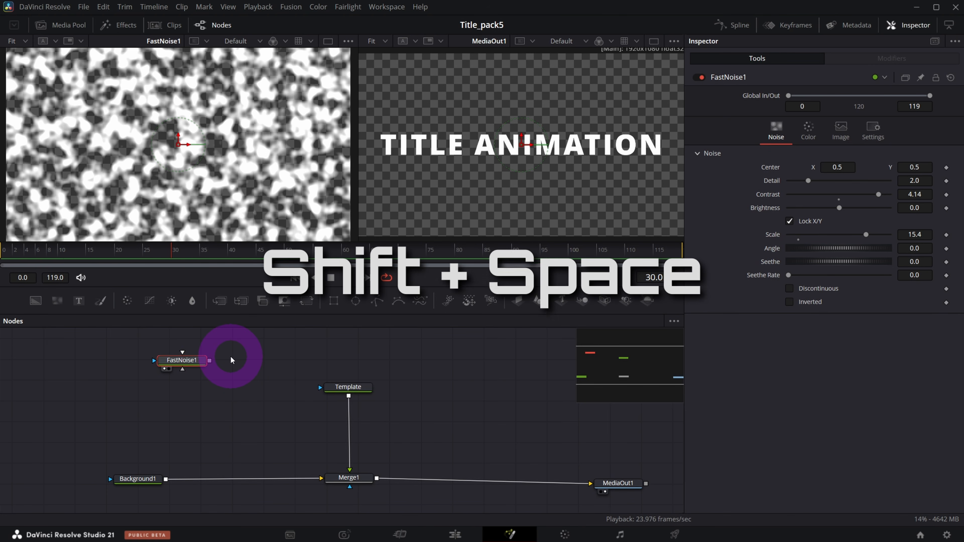
Step: Add a Mosaic Blur node after FastNoise1 and place it below the noise node
key(shift+space)
text(mos)
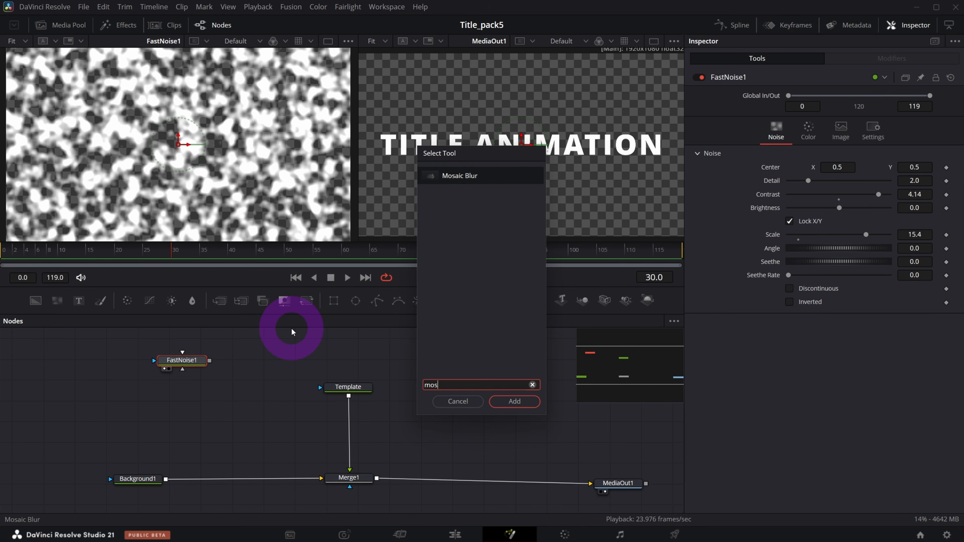
click(461, 176)
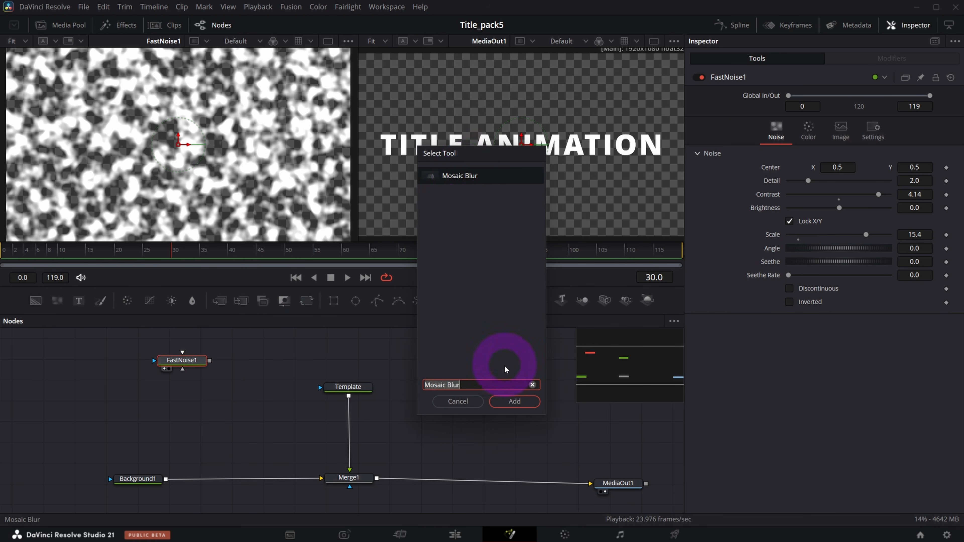
click(507, 402)
drag(258, 365, 195, 401)
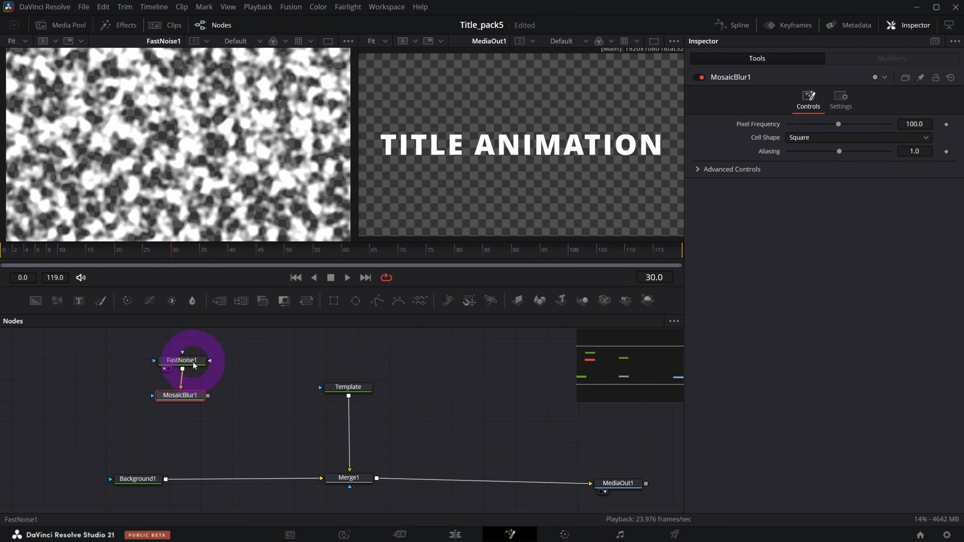
Step: Detach and reconnect FastNoise1's output to MosaicBlur1, then show MosaicBlur1 in the first viewer
click(182, 359)
click(183, 385)
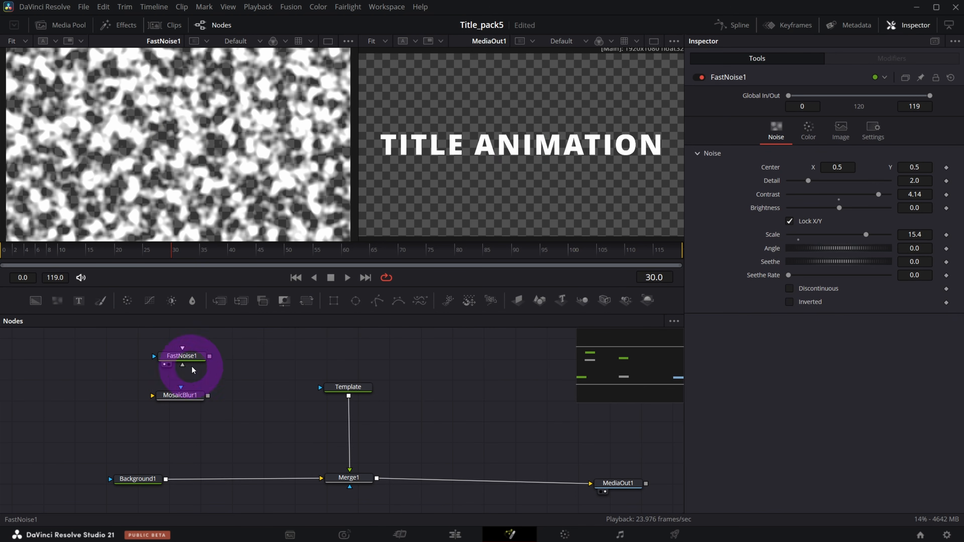
drag(209, 357, 154, 397)
click(187, 405)
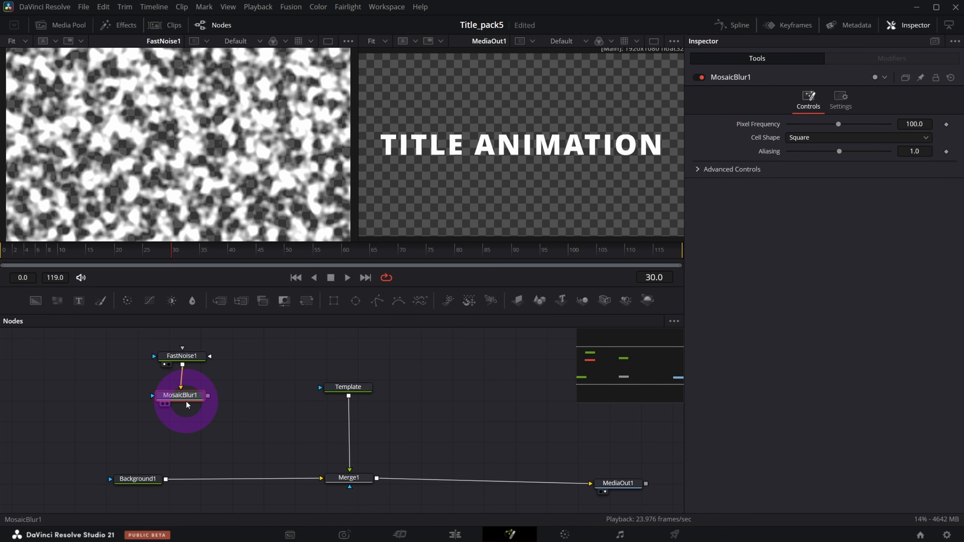
key(1)
drag(187, 404, 187, 395)
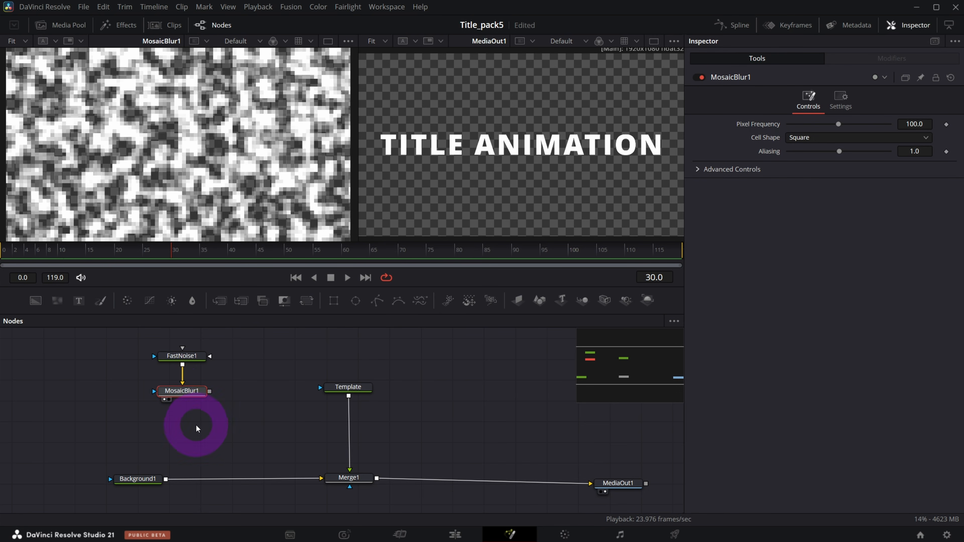
Step: Add a JPEG Damage node after MosaicBlur1 and set its quality to 100 and resolution to 30
key(shift+space)
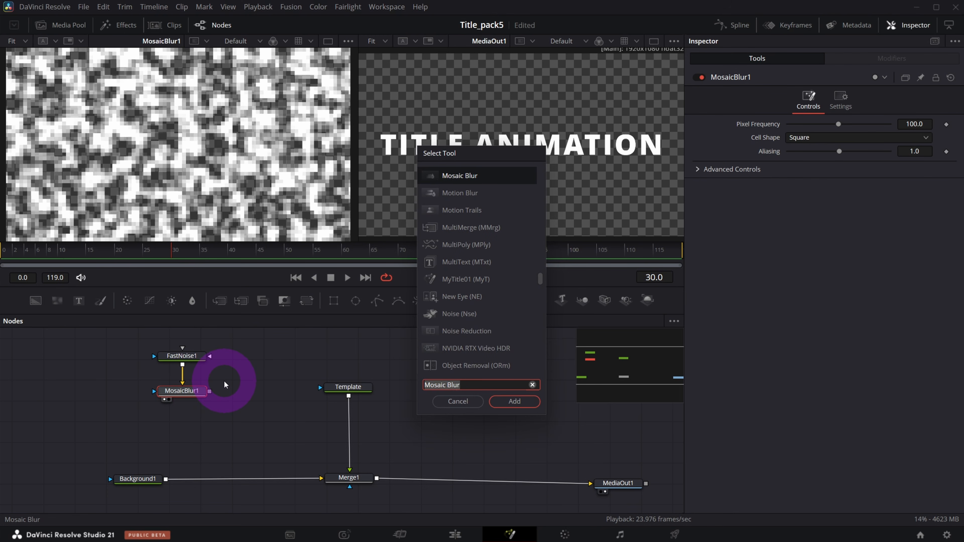
key(BackSpace)
text(jp)
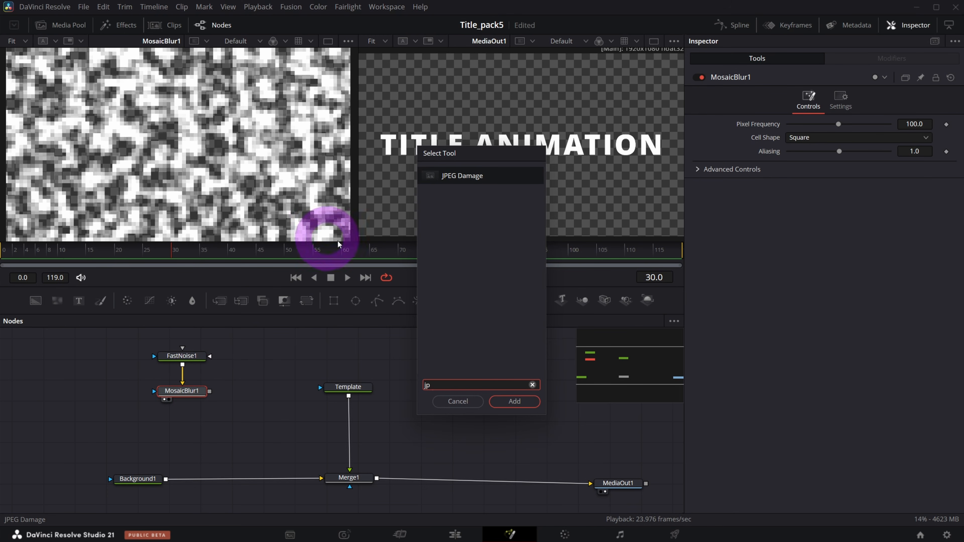
double_click(475, 177)
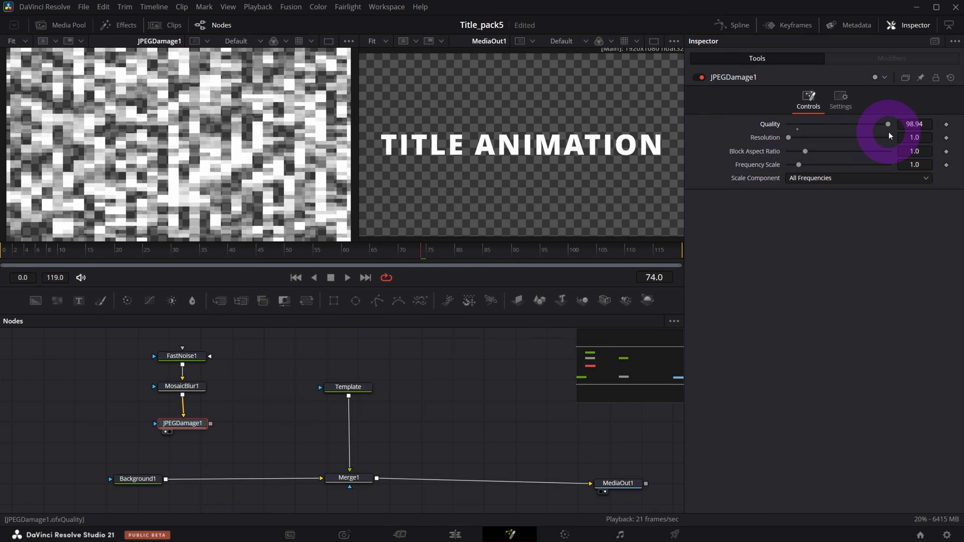
drag(800, 168, 886, 177)
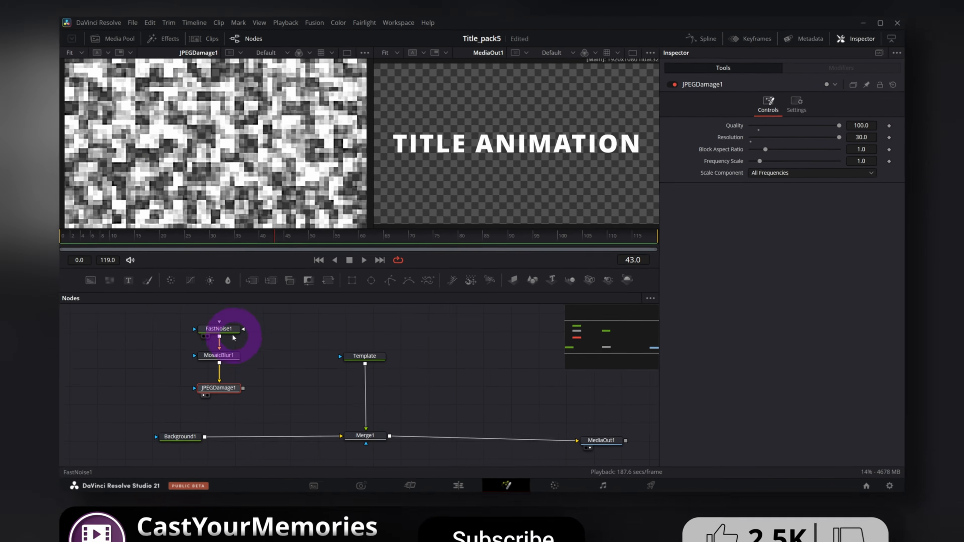
Step: Animate FastNoise1 with a seethe rate of 0.727 and play back the moving noise
click(182, 356)
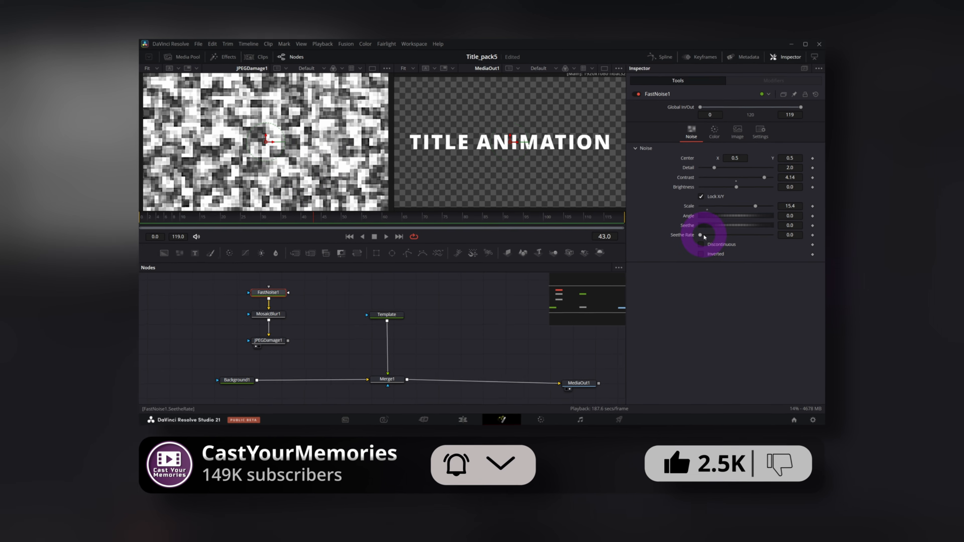
drag(701, 235, 754, 236)
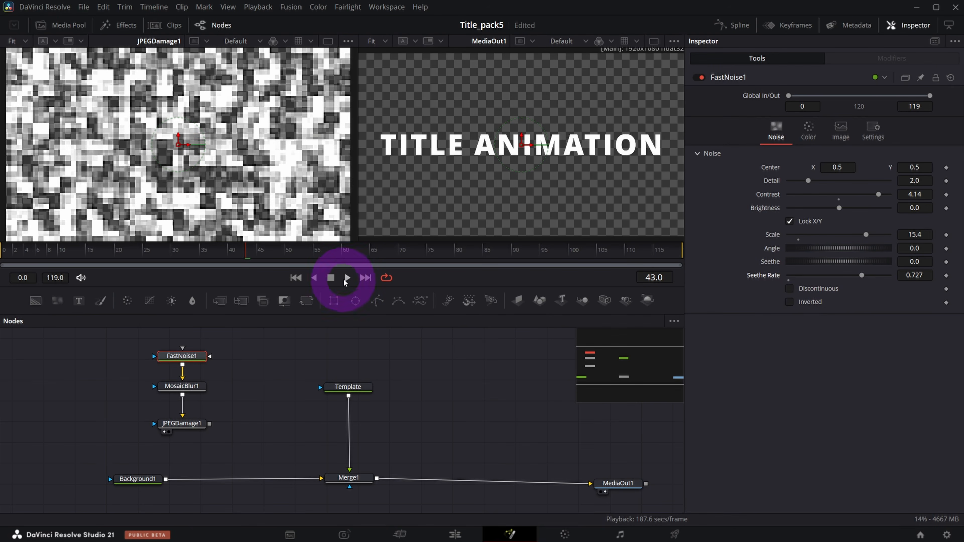
click(347, 277)
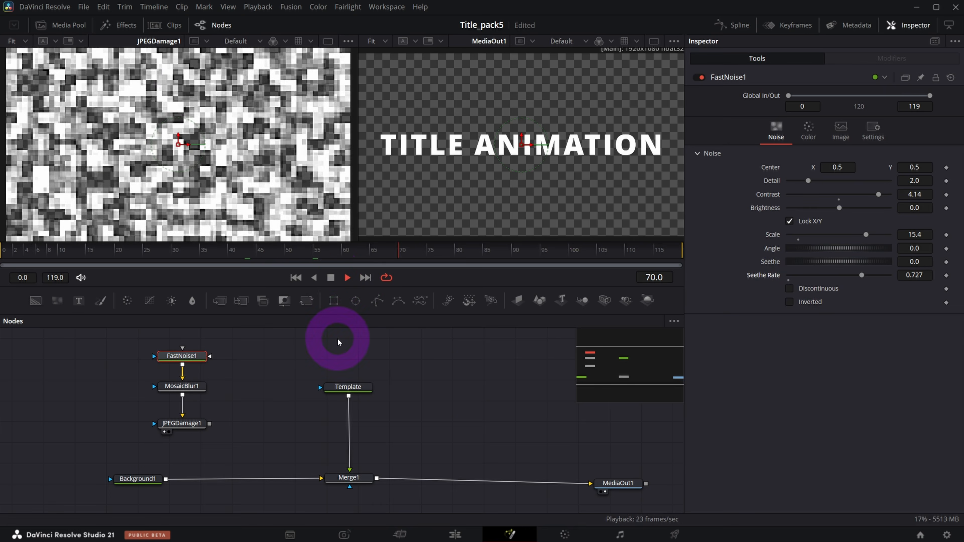
Step: Detach Template from Merge1, show it in the second viewer, and connect its output to JPEGDamage1's mask input
click(174, 419)
drag(348, 387, 345, 379)
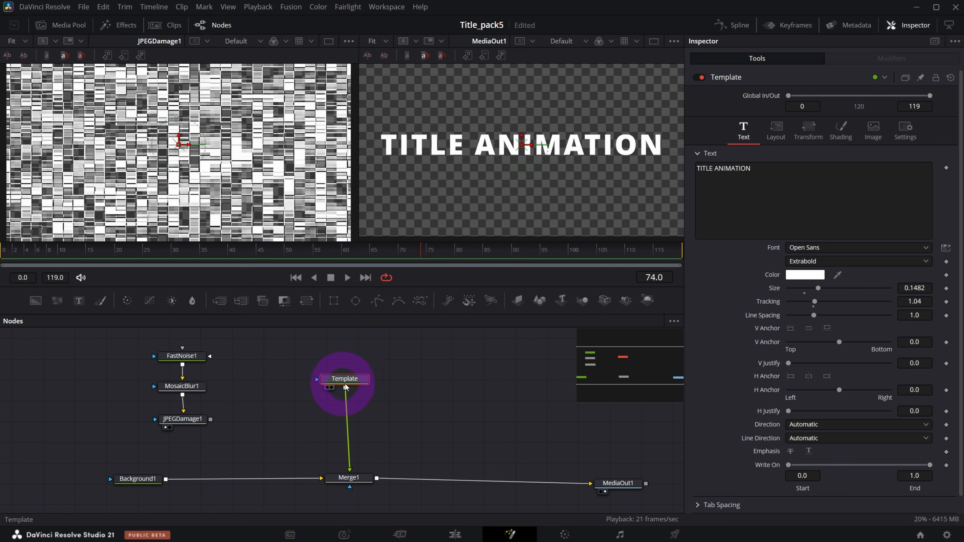
drag(349, 386, 312, 377)
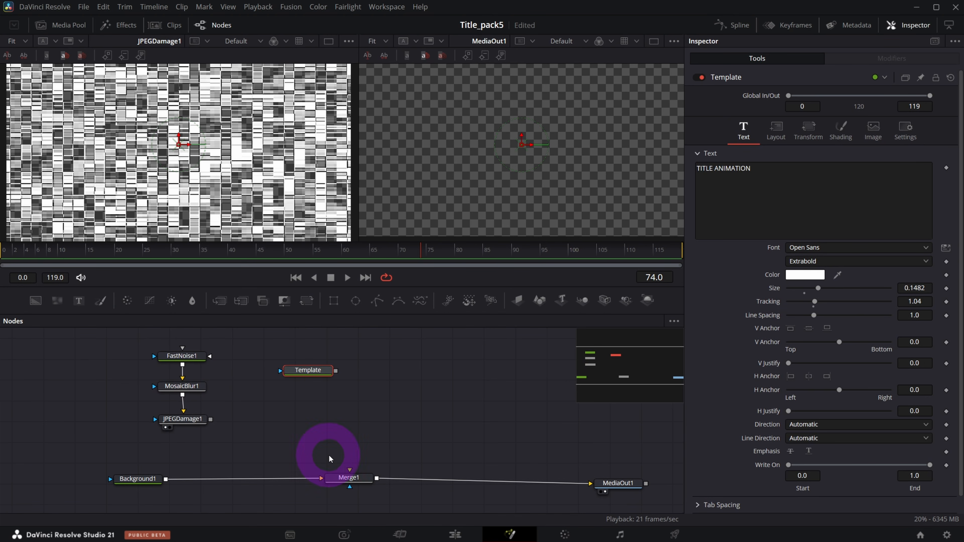
key(2)
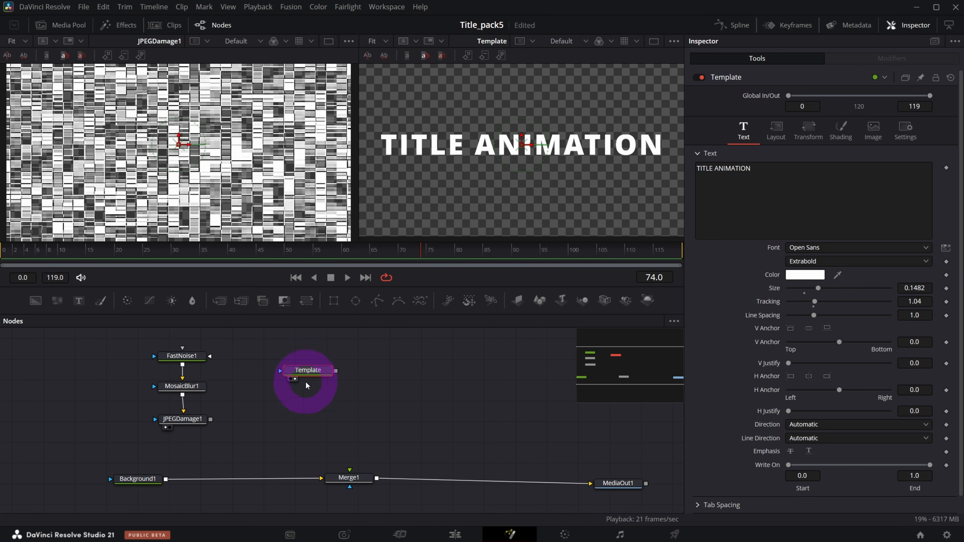
drag(297, 367, 302, 366)
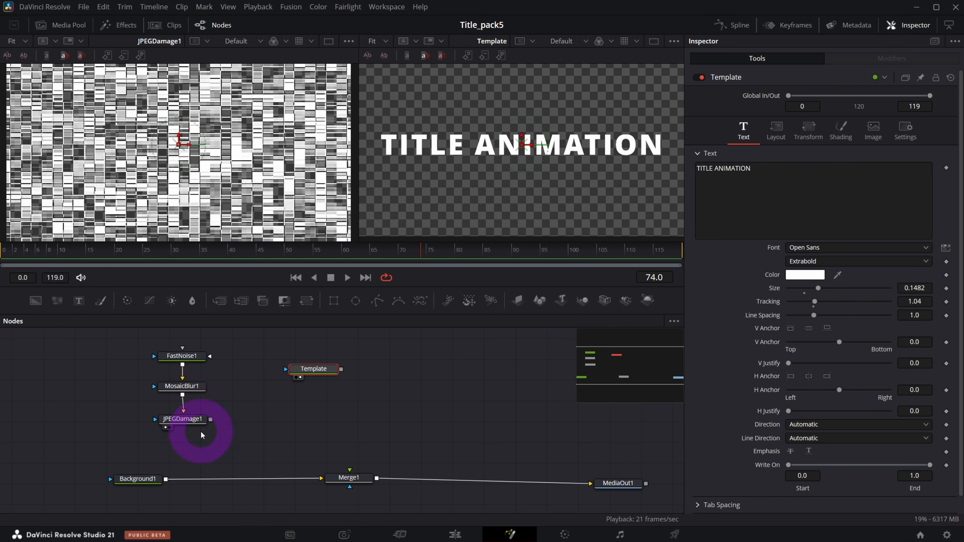
drag(341, 369, 154, 423)
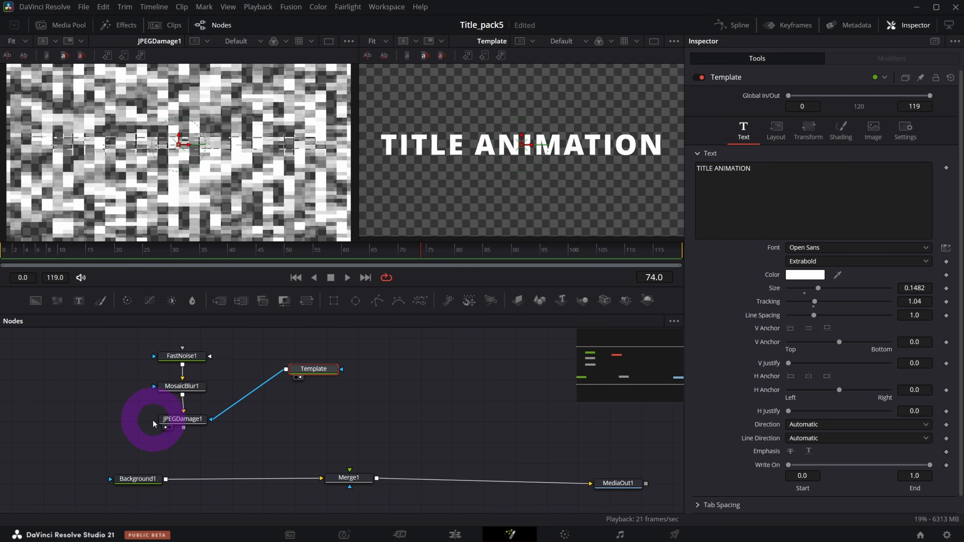
Step: Connect Template's output to the mask inputs of FastNoise1 and MosaicBlur1, and set MosaicBlur1's pixel frequency to 153
drag(287, 370, 155, 351)
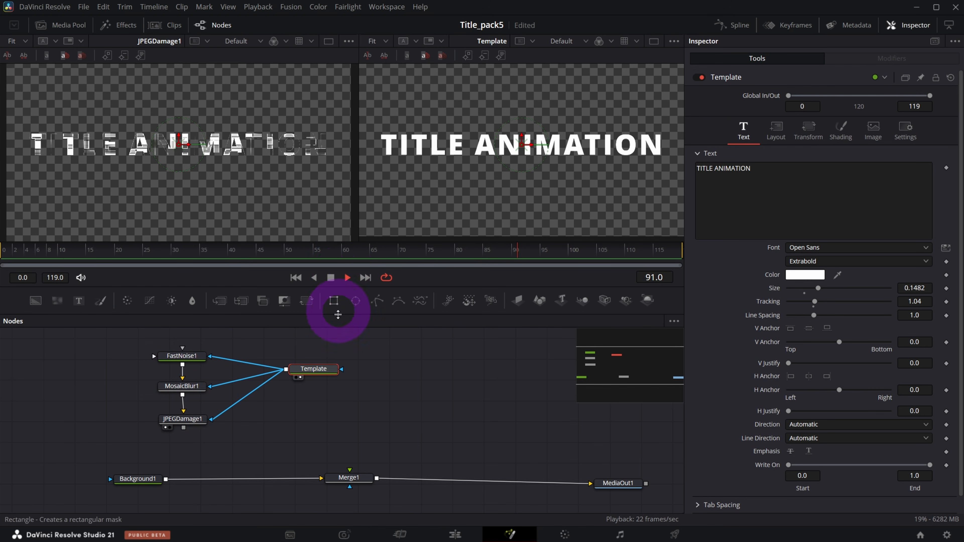
click(330, 277)
click(182, 386)
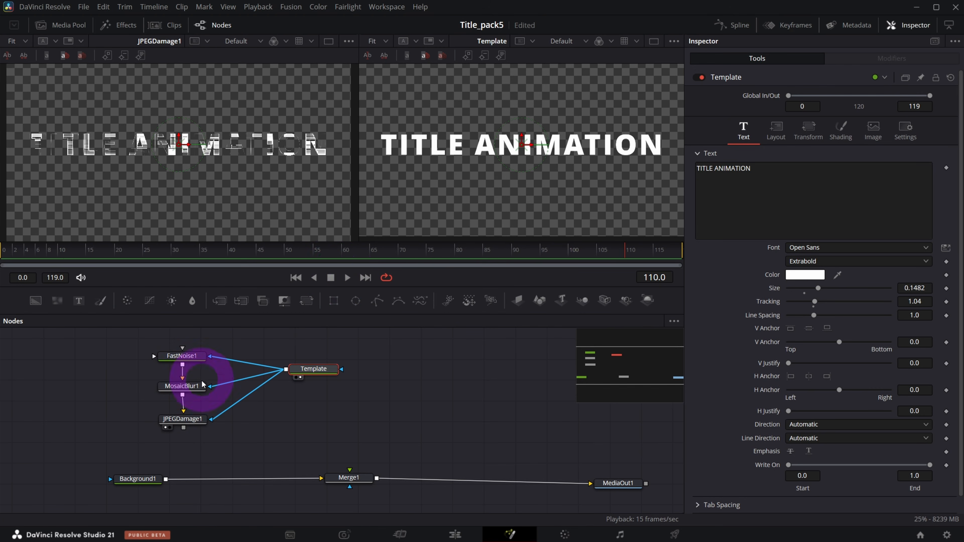
drag(839, 124, 866, 124)
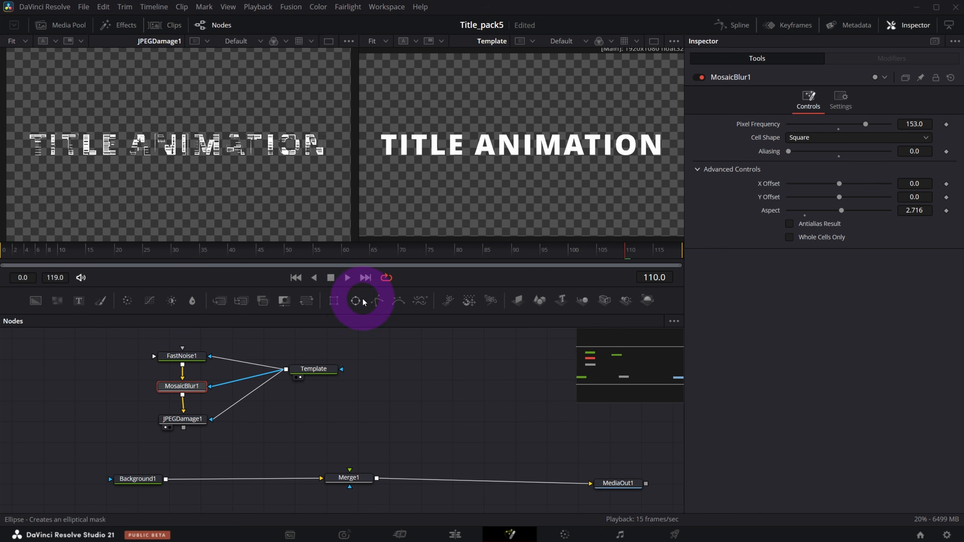
Step: Move Merge1 next to Background1, connect JPEGDamage1's output to Merge1's foreground, and show MediaOut1 in the second viewer
drag(349, 478, 200, 477)
drag(184, 428, 215, 478)
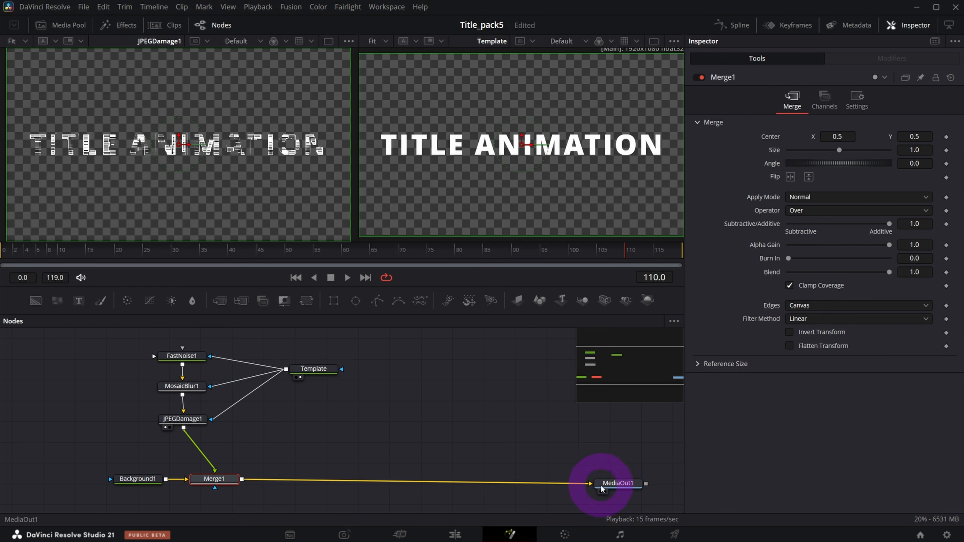
drag(602, 486, 594, 484)
click(594, 484)
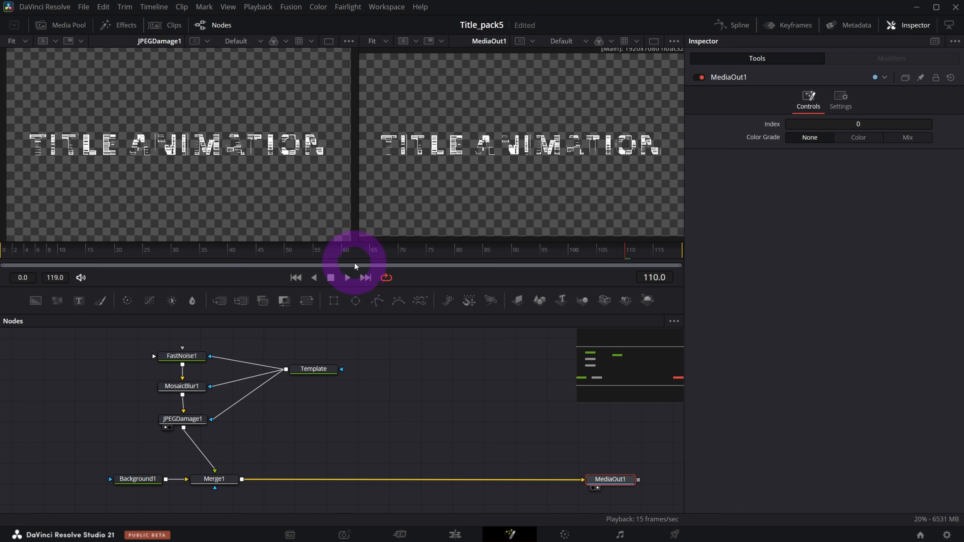
Step: Place Template beside JPEGDamage1, and paste instances of FastNoise1, MosaicBlur1, JPEGDamage1 and Template in the empty space beside the originals
drag(309, 369, 263, 414)
drag(112, 344, 322, 436)
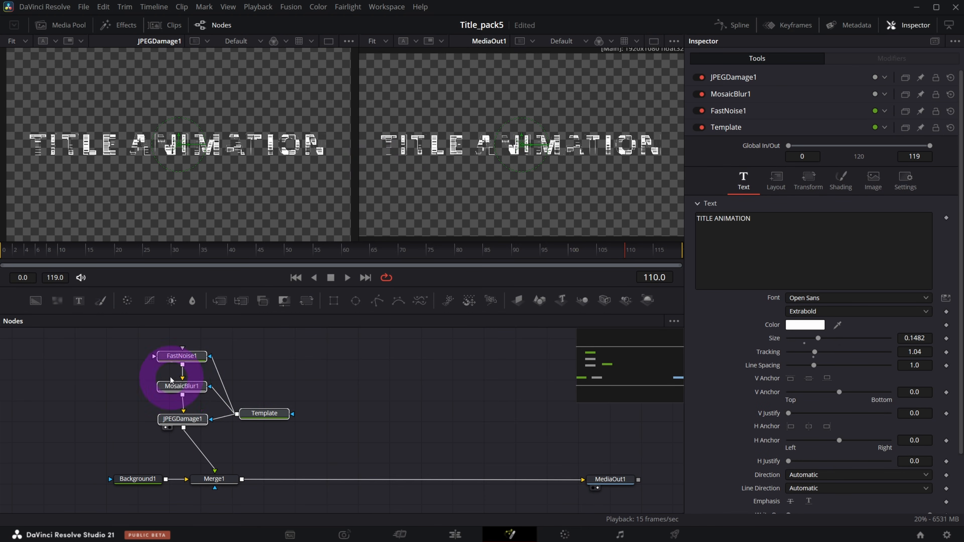
drag(119, 337, 290, 433)
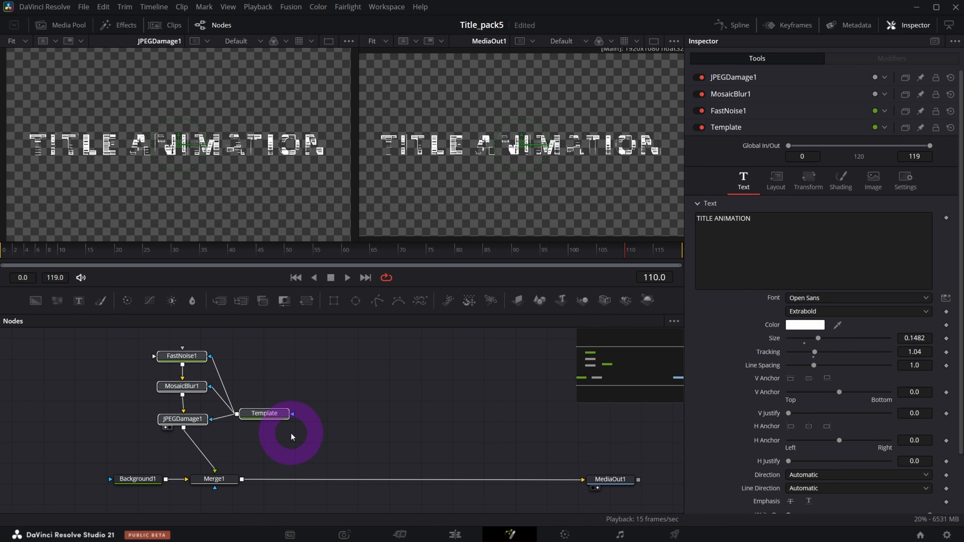
key(ctrl+c)
click(390, 387)
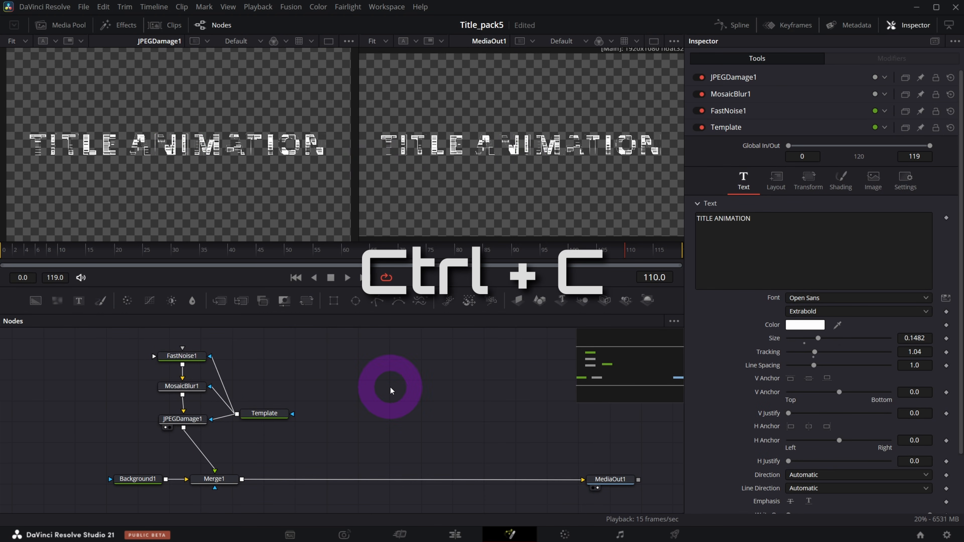
key(ctrl+shift+v)
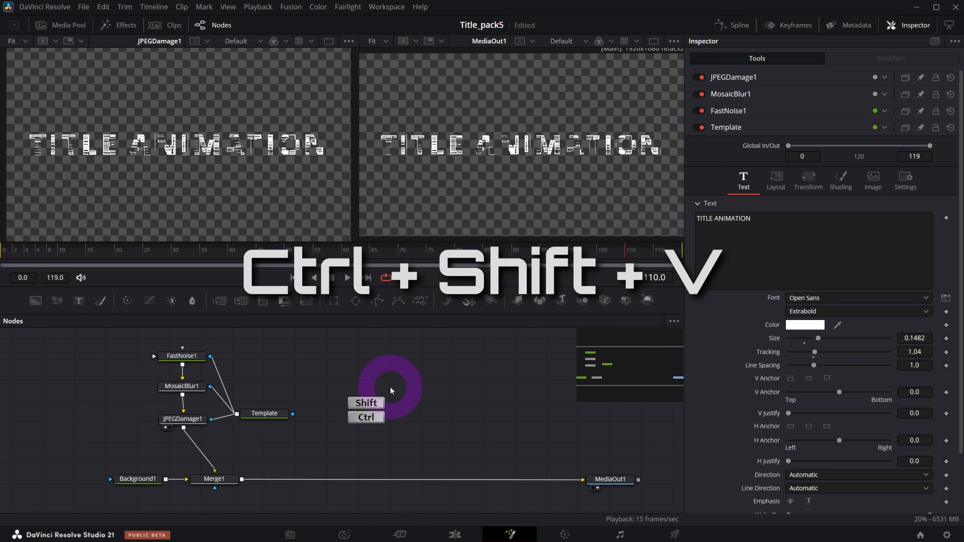
drag(396, 451, 409, 414)
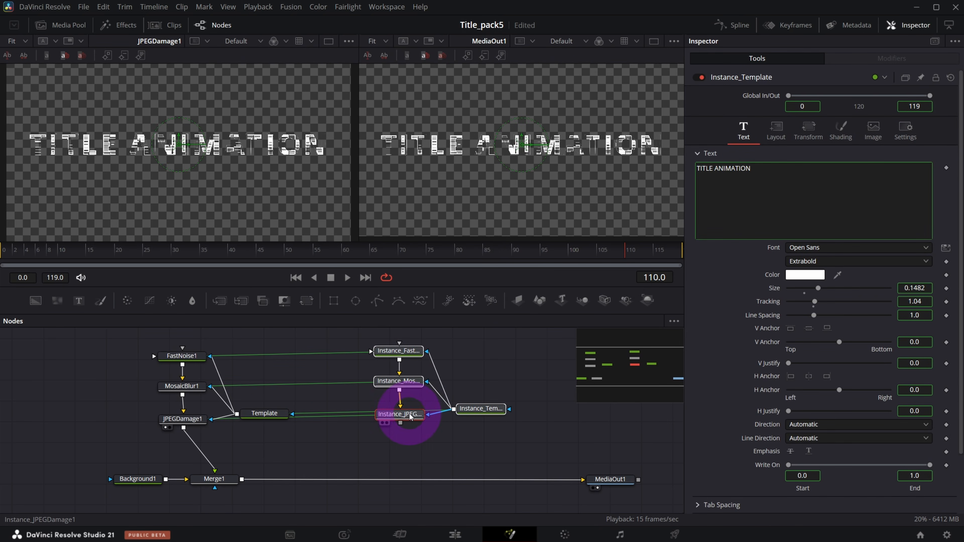
Step: Change Template's shading appearance to a filled border at character level and set its Extend Vertical to -0.5
click(264, 418)
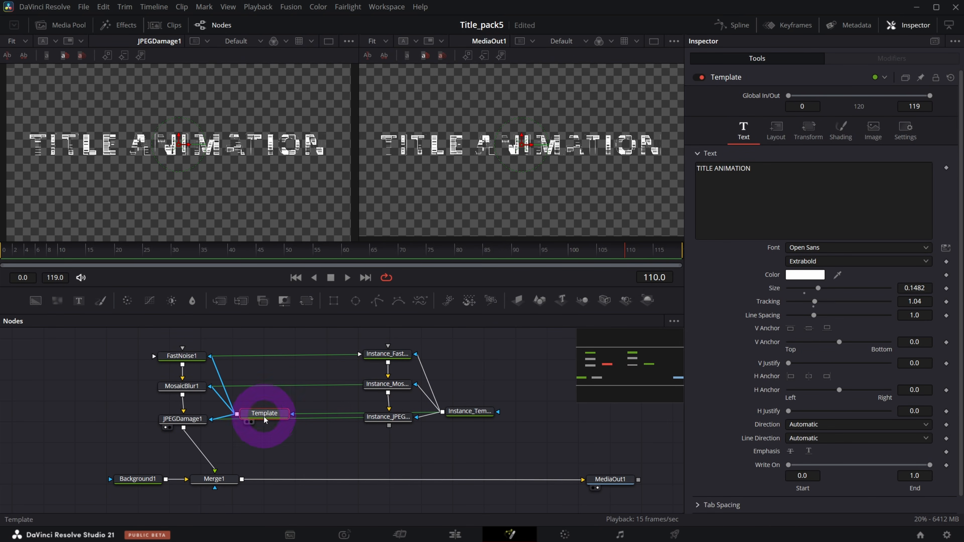
click(827, 141)
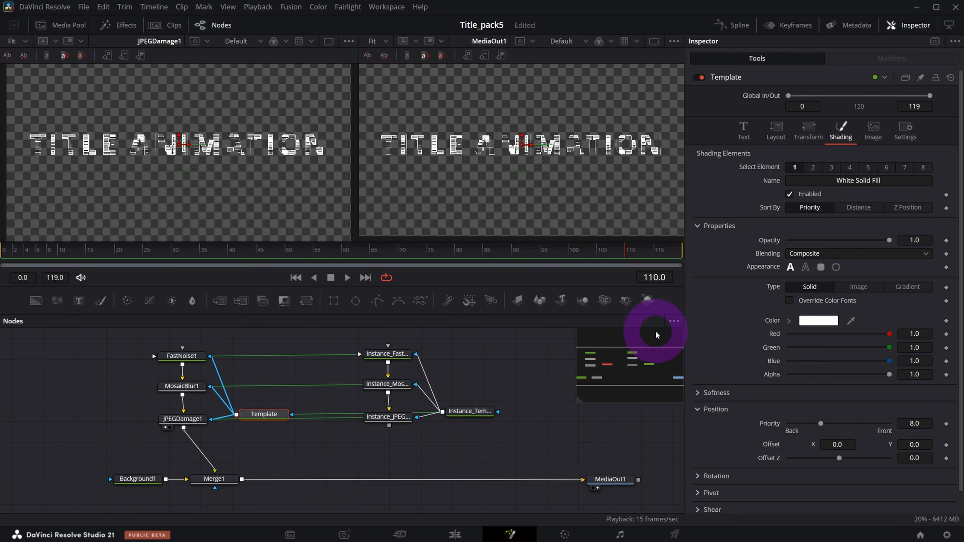
click(821, 267)
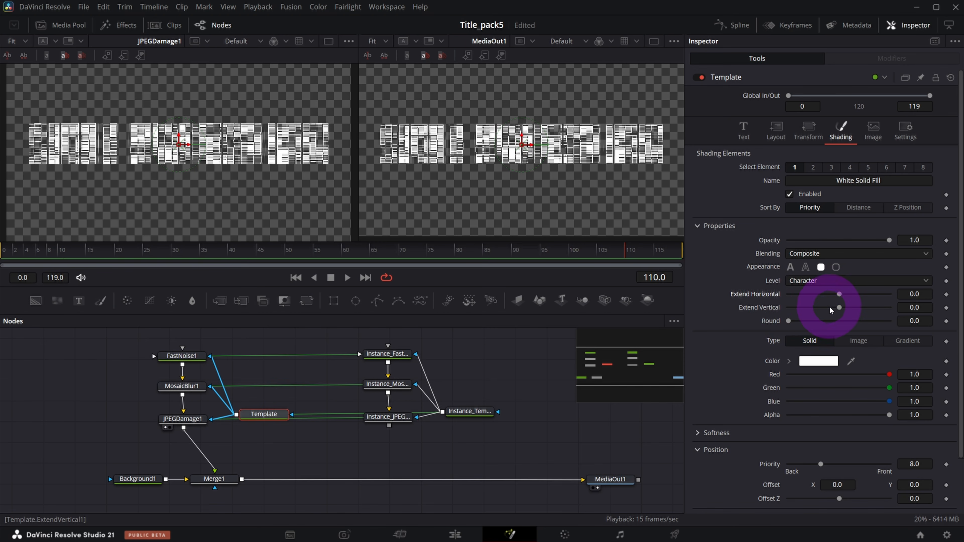
drag(838, 308, 777, 315)
key(ctrl+s)
drag(791, 311, 835, 315)
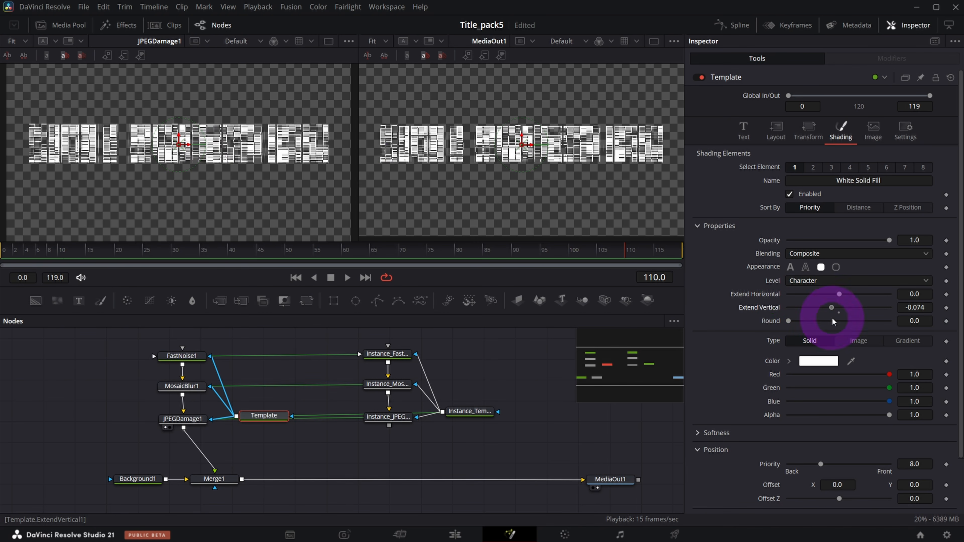
click(815, 309)
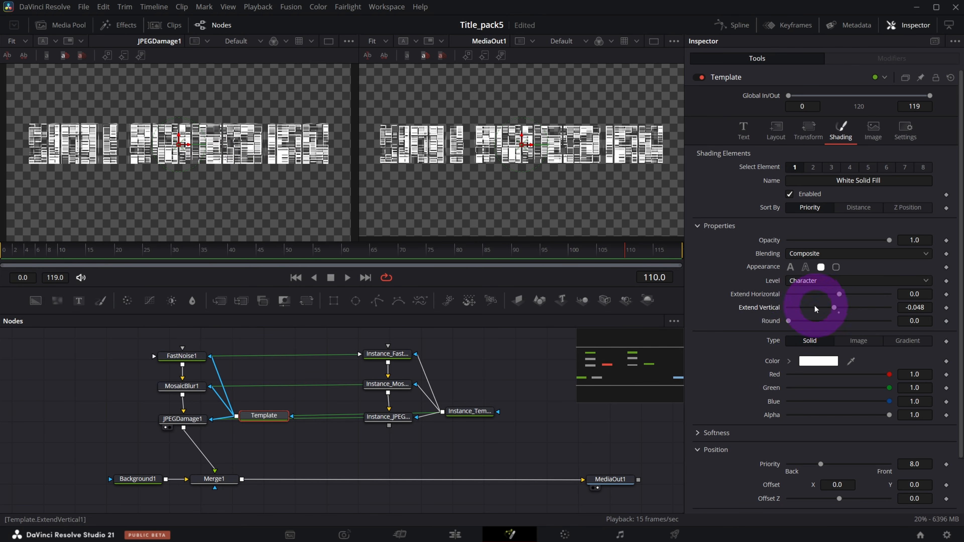
double_click(831, 310)
click(791, 268)
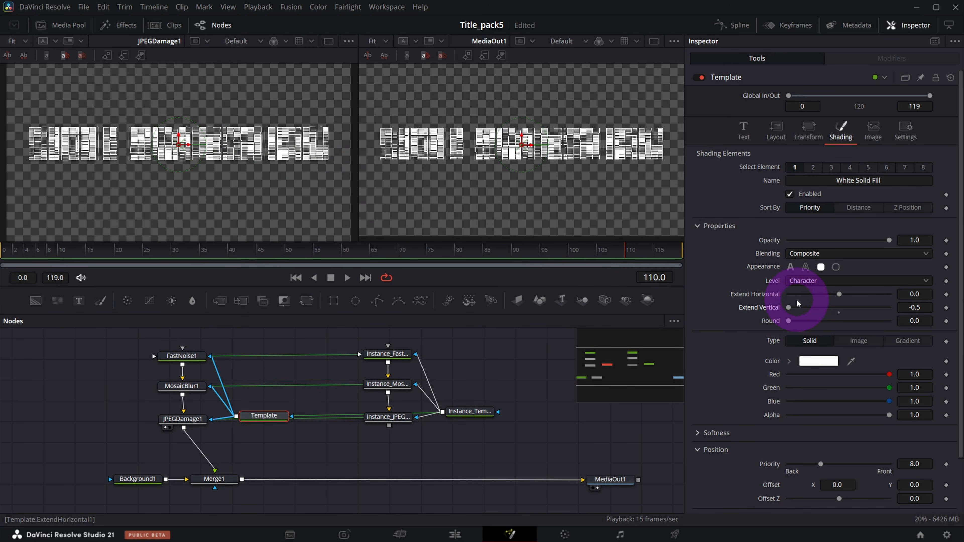
Step: Show Instance_JPEGDamage1 in the second viewer and deinstance the shading Appearance setting of Instance_Template
drag(478, 410, 477, 416)
drag(381, 424, 458, 188)
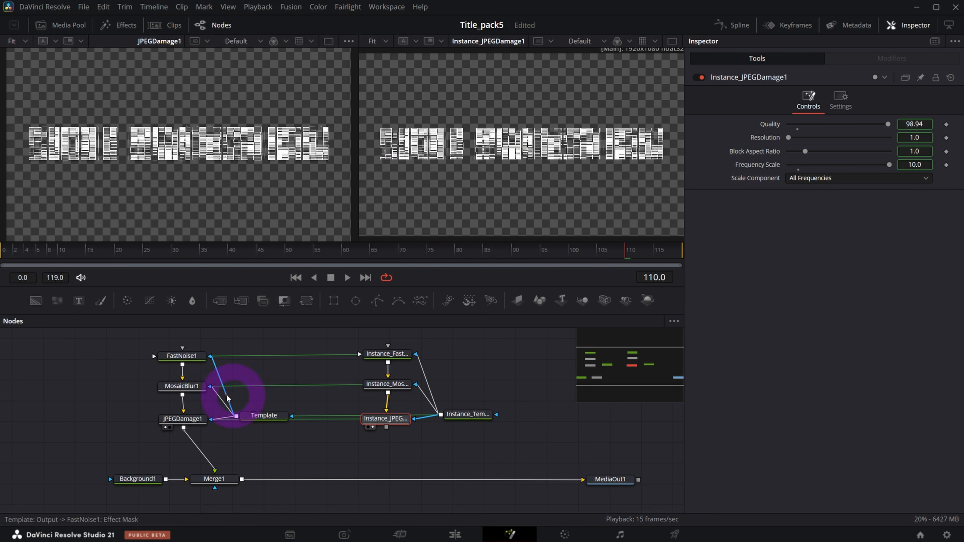
click(472, 415)
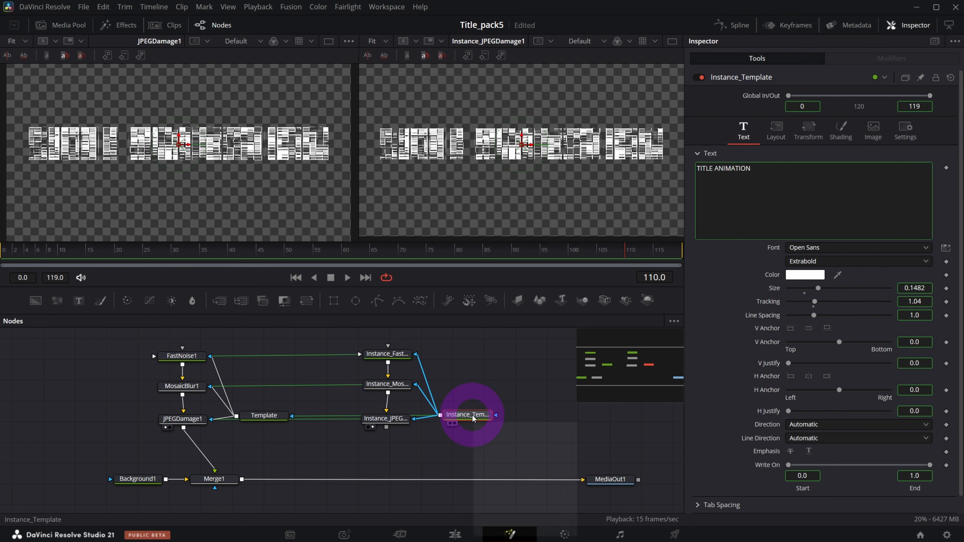
click(726, 176)
click(842, 129)
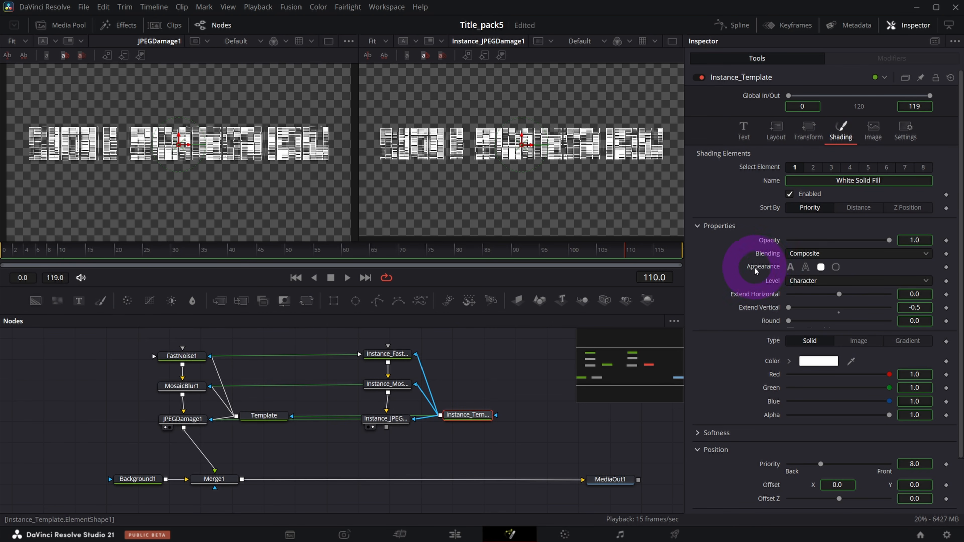
right_click(761, 269)
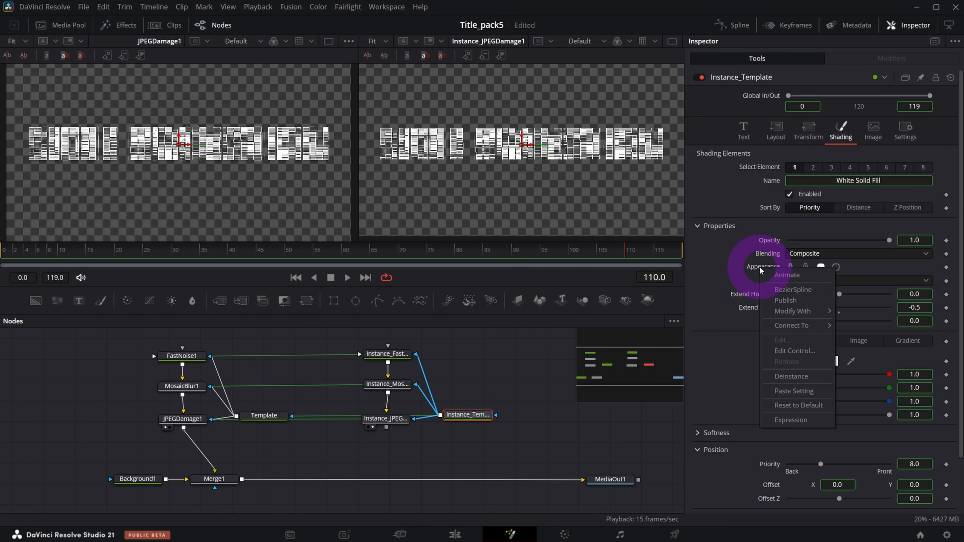
click(789, 375)
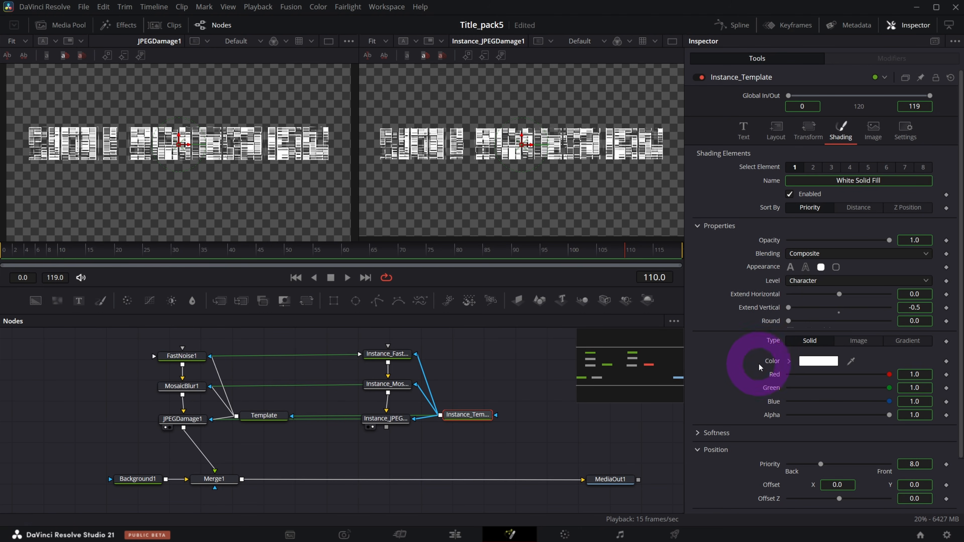
Step: Set Instance_Template's shading appearance to Text Fill
click(790, 267)
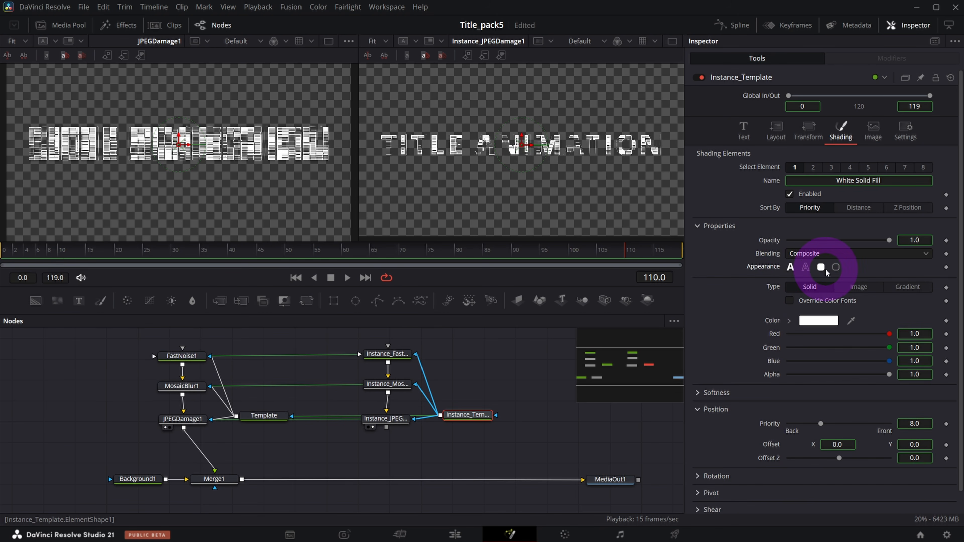
click(805, 267)
click(790, 266)
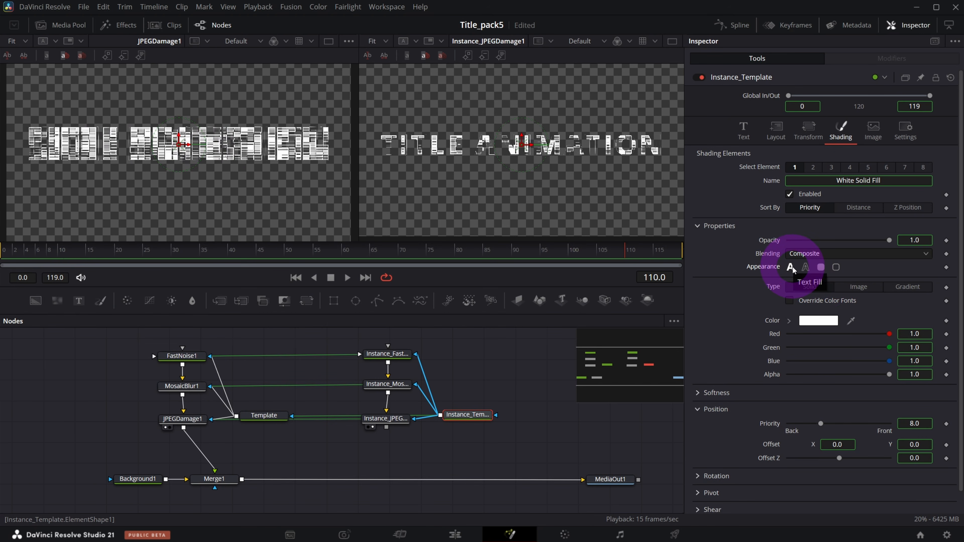
click(243, 219)
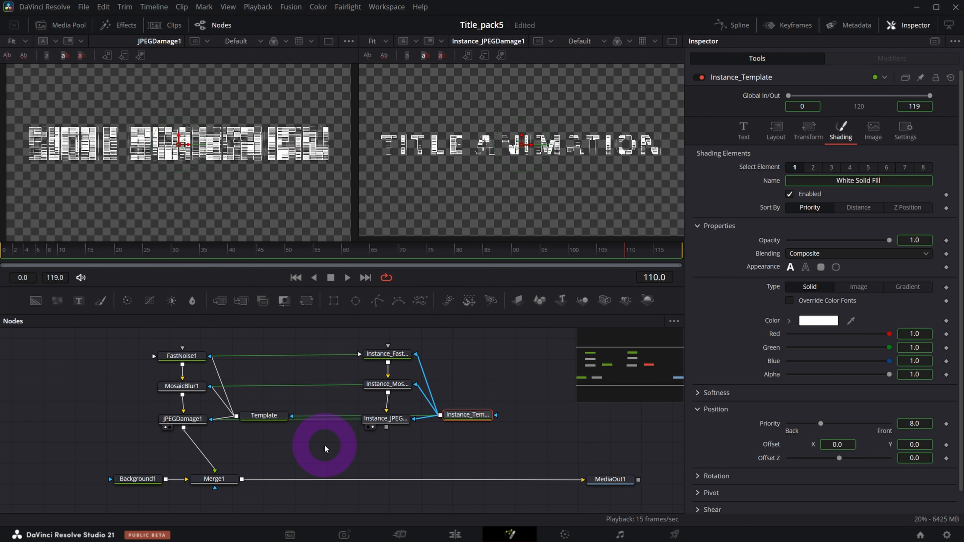
Step: Add a Dissolve node between Merge1 and MediaOut1 and connect Instance_JPEGDamage1's output to its foreground input
click(214, 479)
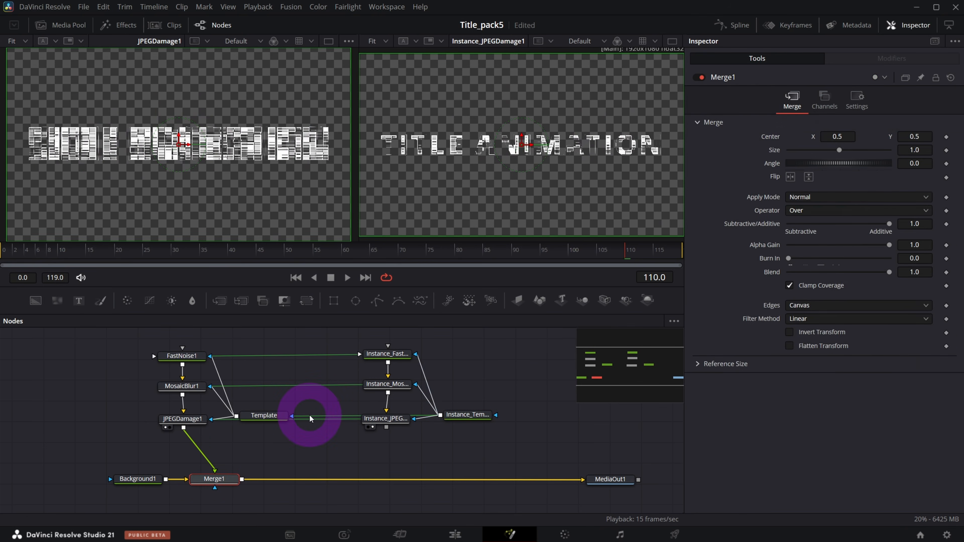
key(shift+space)
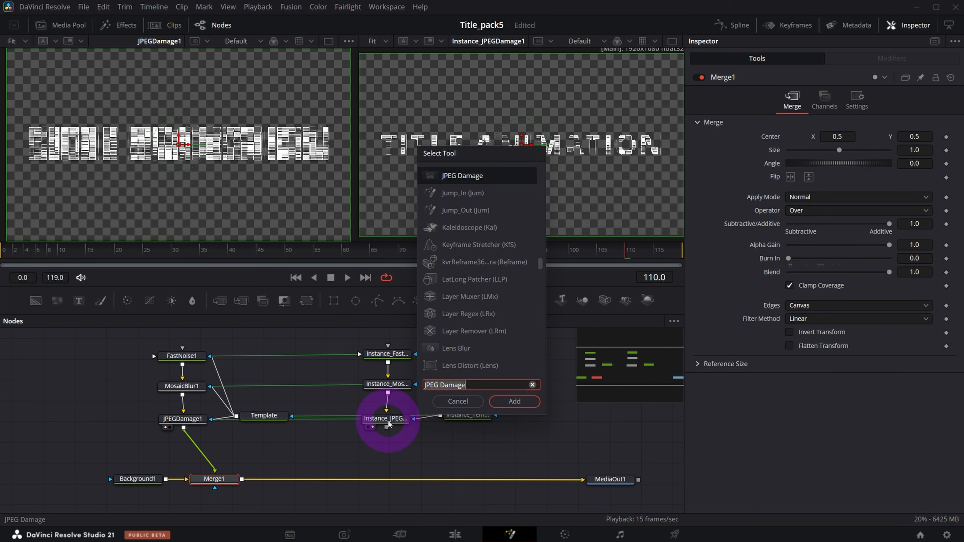
text(diss)
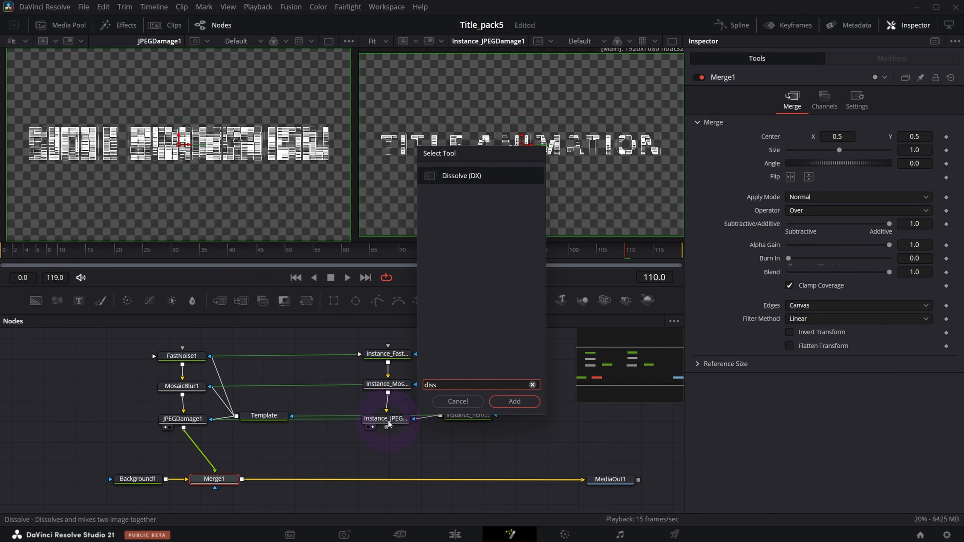
key(Return)
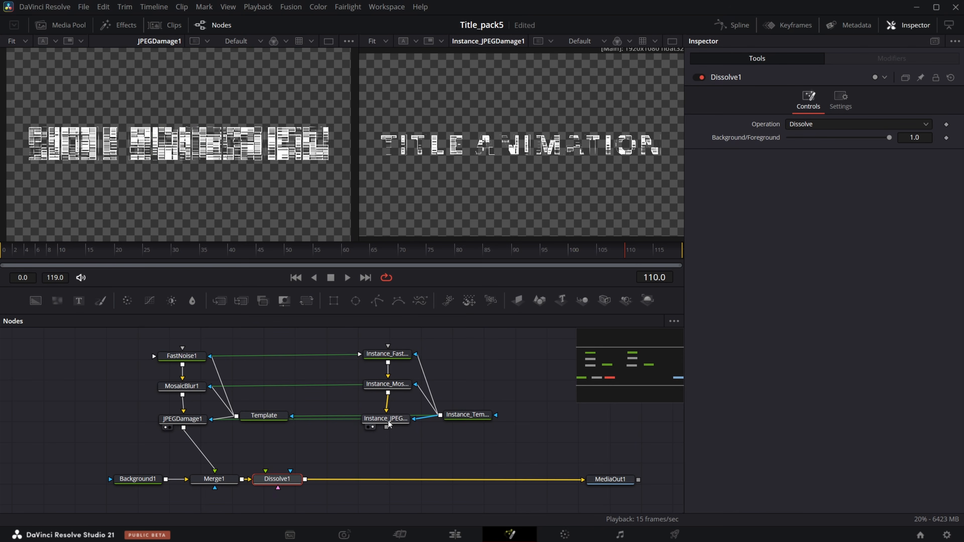
drag(277, 479, 325, 477)
drag(387, 427, 339, 488)
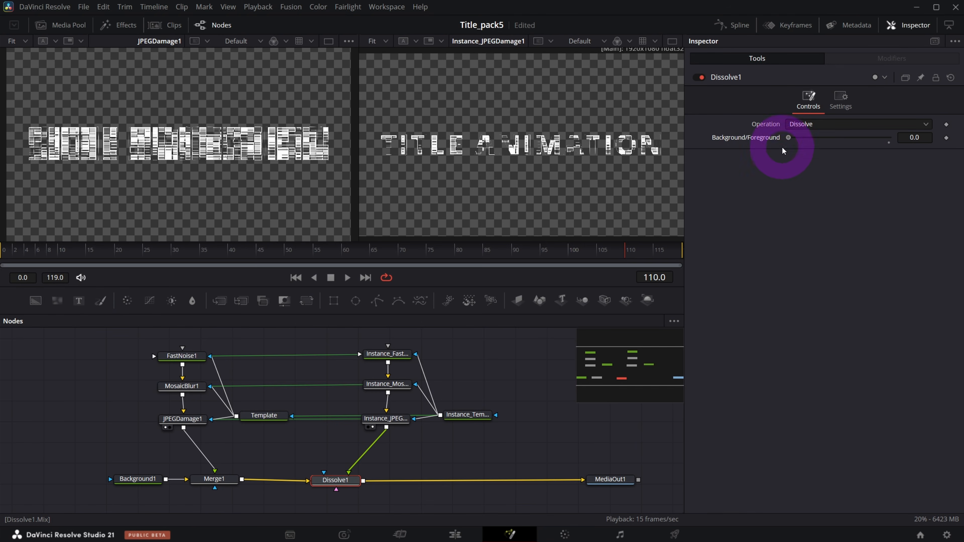
Step: Show MediaOut1 in the second viewer and move Dissolve1's Background/Foreground mix from 0.0 to 1.0
drag(339, 481, 370, 480)
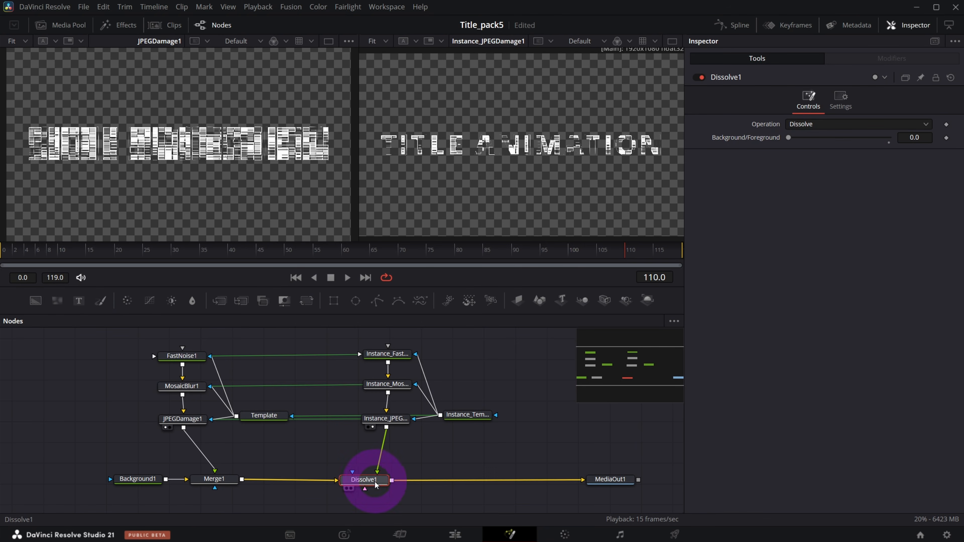
click(600, 478)
click(598, 487)
click(364, 479)
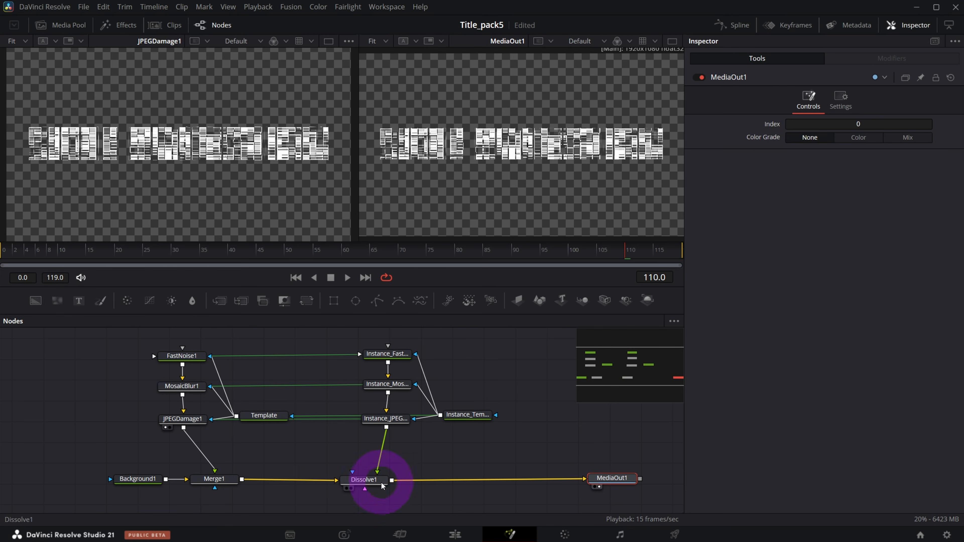
drag(800, 139, 760, 140)
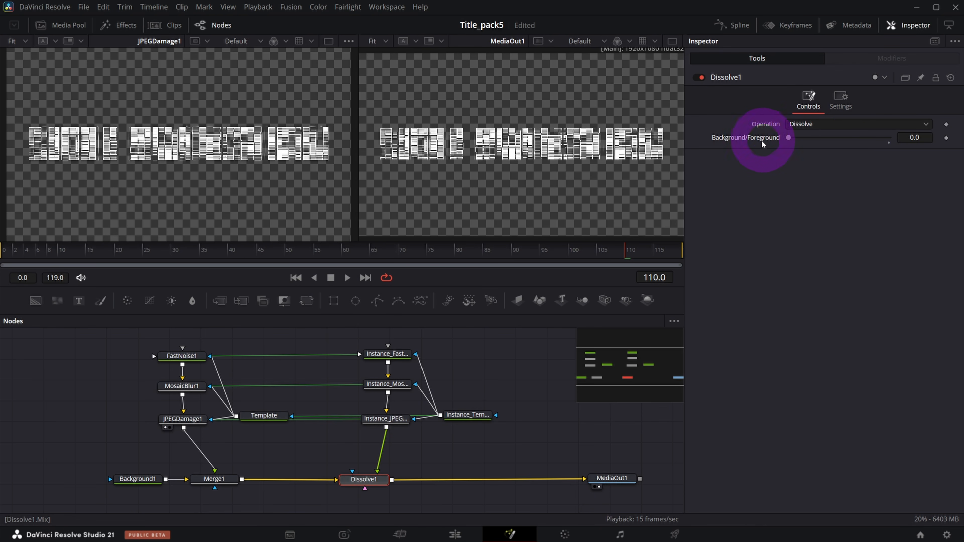
drag(785, 140, 915, 144)
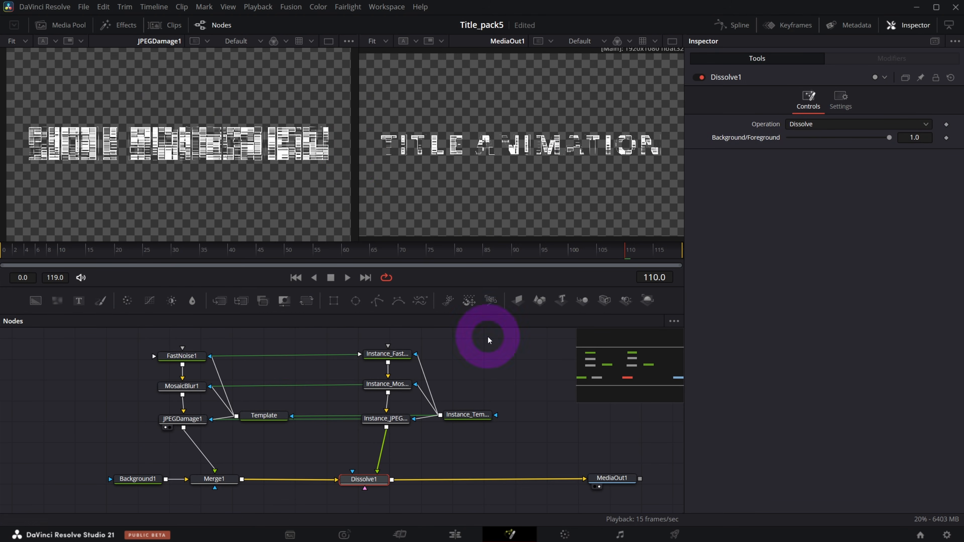
Step: Change Dissolve1's operation to Erode and test its Background/Foreground mix, leaving it at 1.0
click(818, 125)
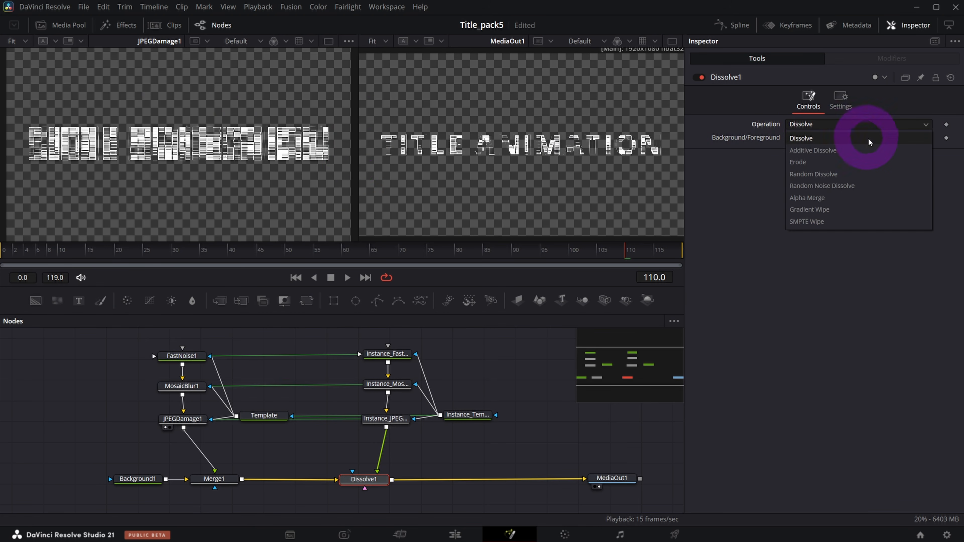
click(846, 162)
mouse_move(891, 140)
mouse_down()
mouse_move(835, 139)
mouse_move(902, 146)
mouse_up()
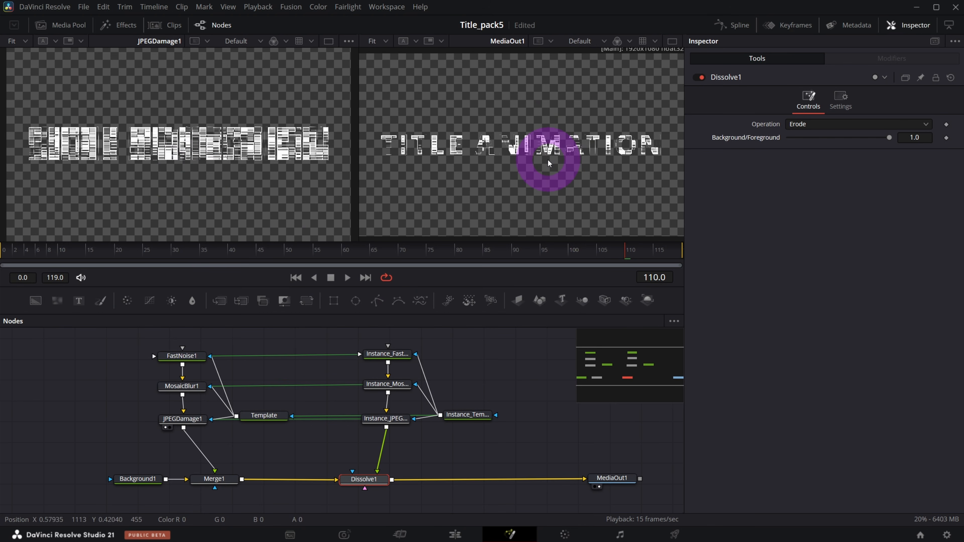
Step: Play the composition to preview the noise-filled title with Dissolve1 showing its foreground, and stop the playback
click(347, 278)
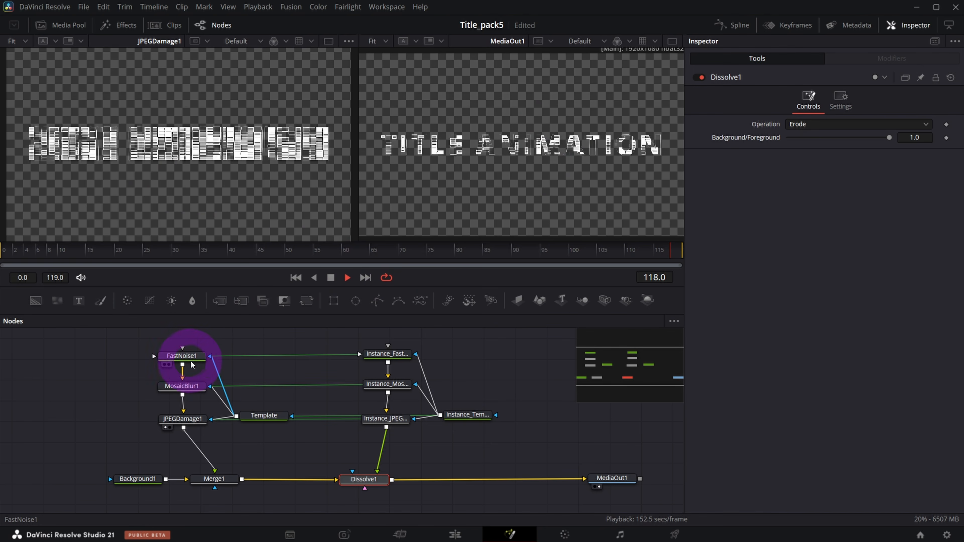
mouse_move(878, 142)
mouse_down()
mouse_move(799, 142)
mouse_move(894, 146)
mouse_up()
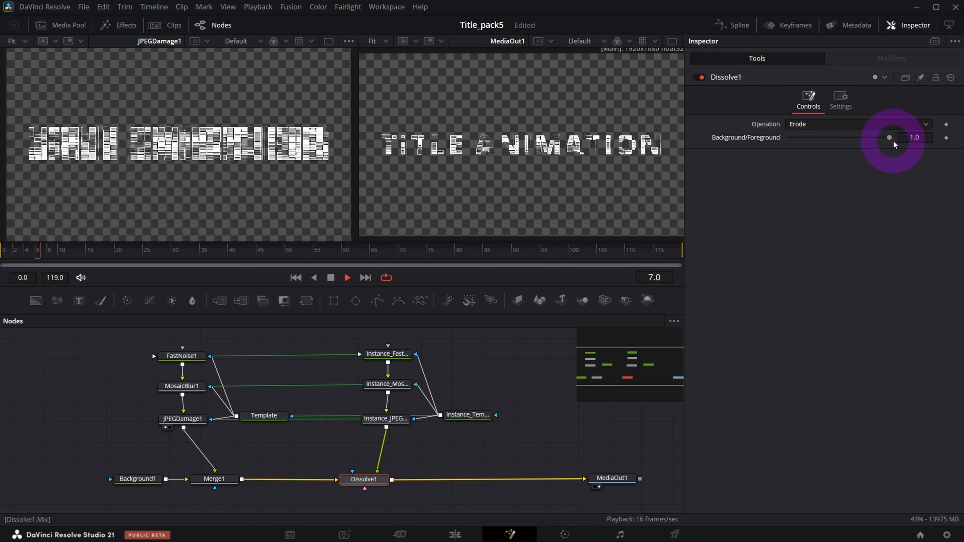
key(space)
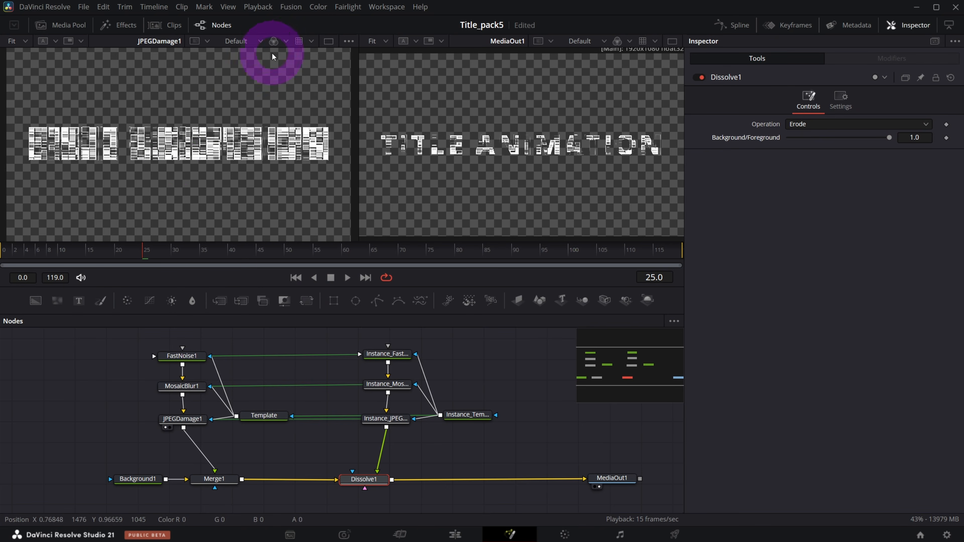
Step: Lower the timeline playback resolution to speed up previewing
click(258, 6)
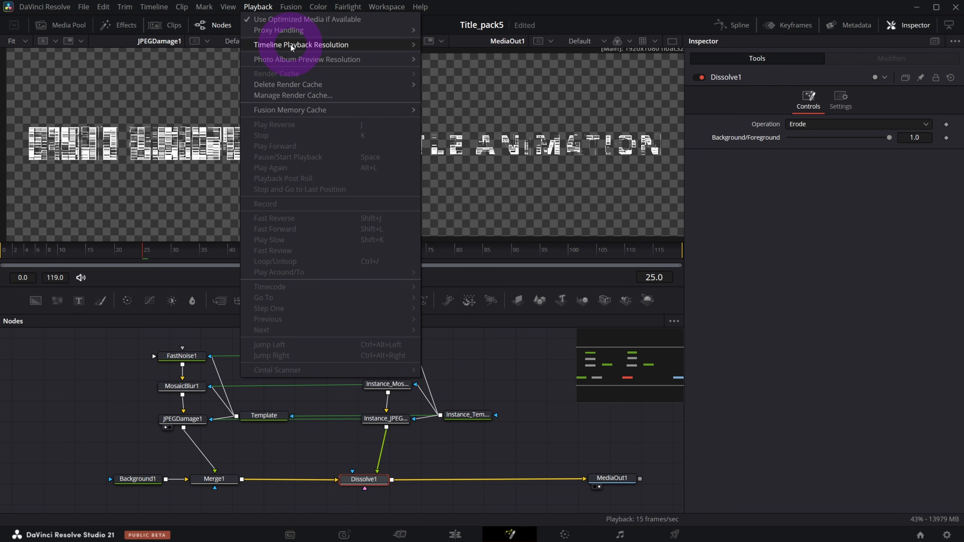
mouse_move(294, 47)
click(440, 56)
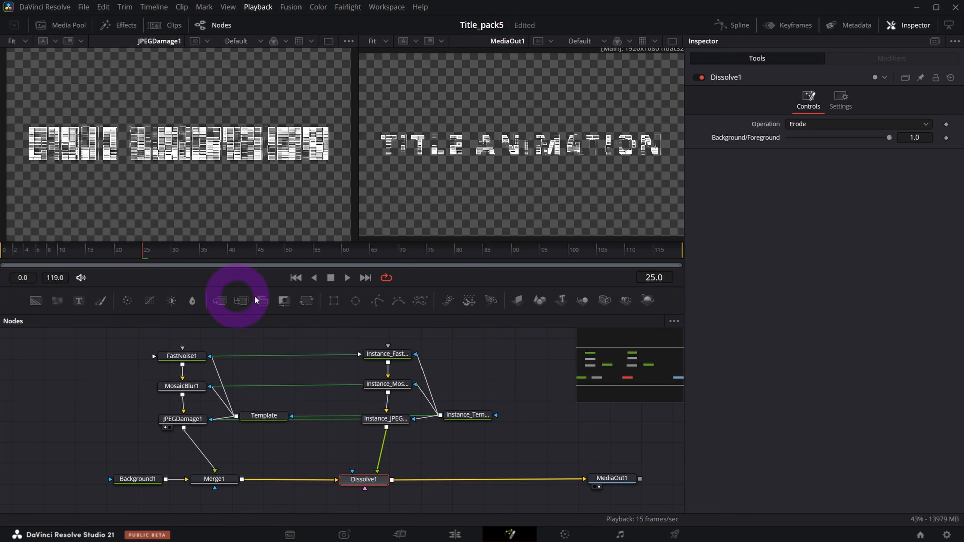
Step: Keyframe Dissolve1's Background/Foreground mix from 0.0 at frame 0 to 1.0 at frame 25
drag(632, 373, 630, 367)
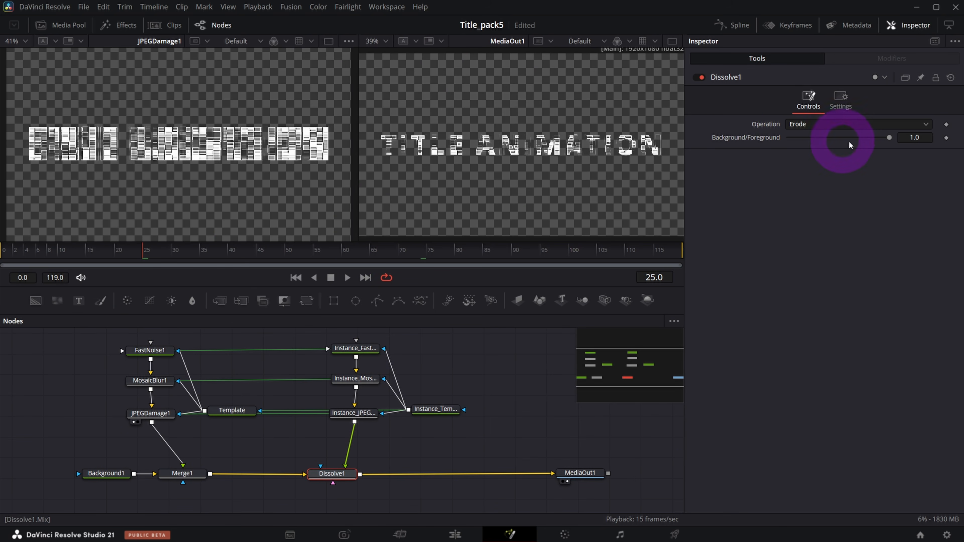
drag(890, 140, 784, 141)
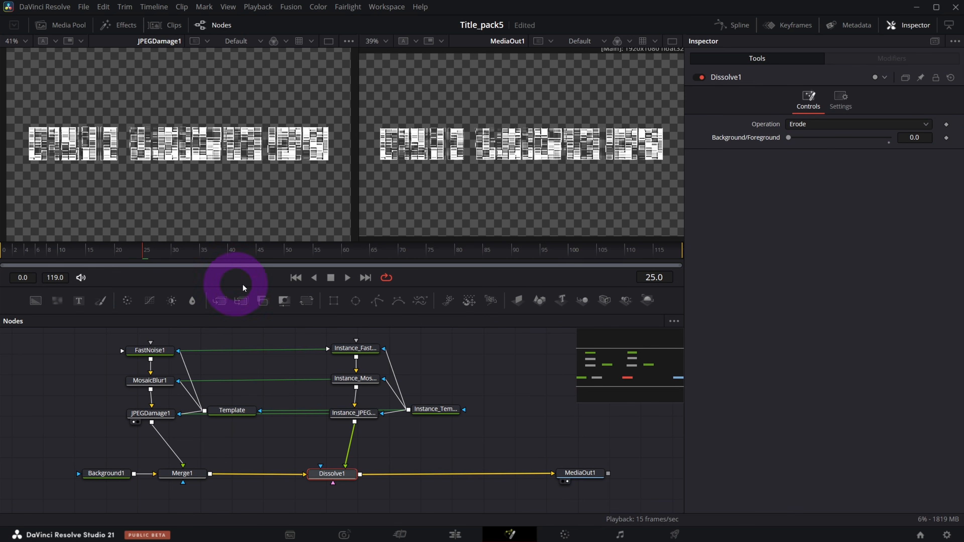
click(296, 278)
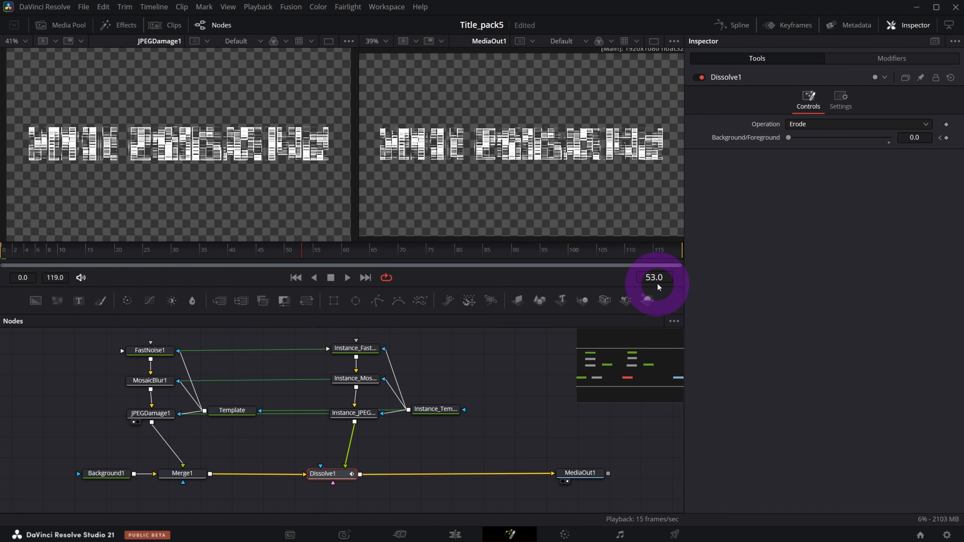
double_click(657, 277)
text(25)
key(Return)
drag(788, 138, 958, 142)
drag(789, 138, 906, 143)
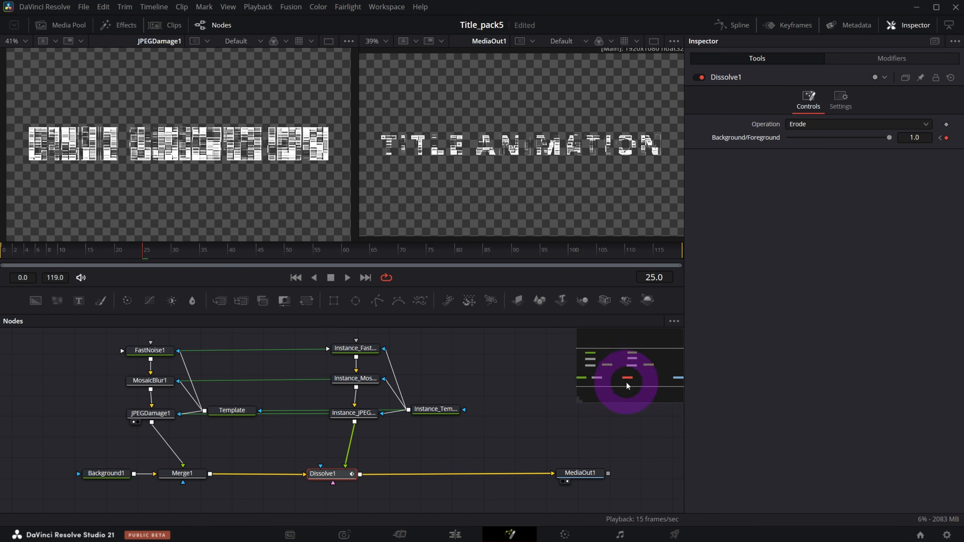
Step: Remove JPEGDamage1 from the first viewer and replay the animation from the first frame to review the dissolve
click(296, 279)
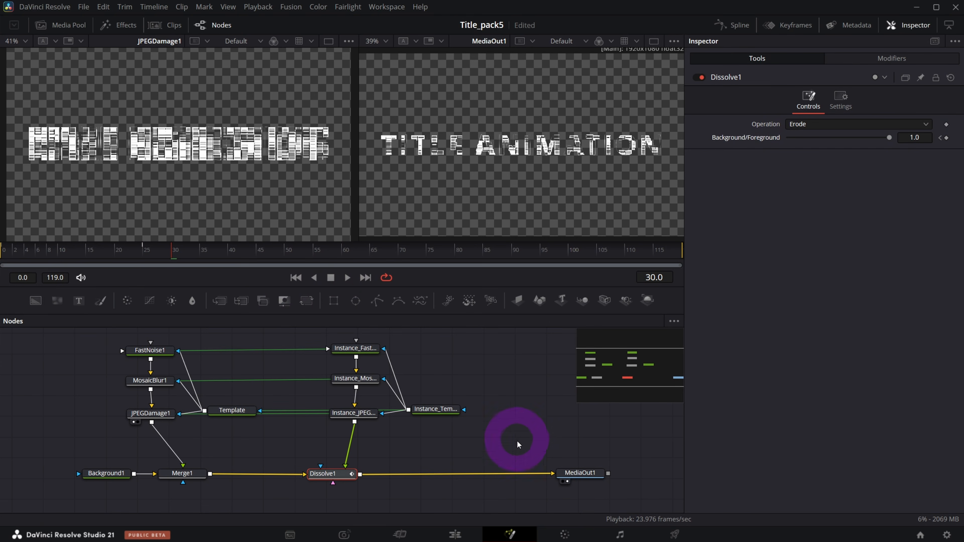
click(156, 415)
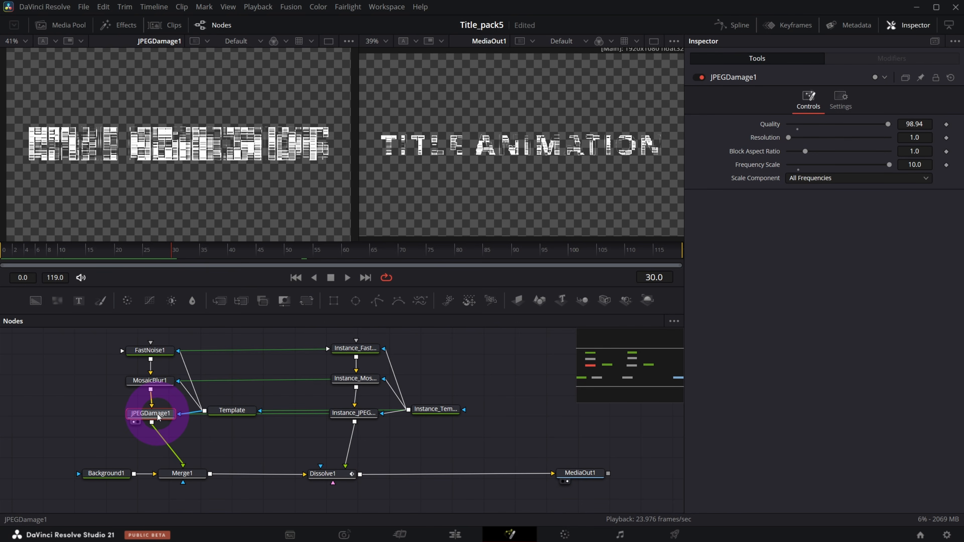
key(1)
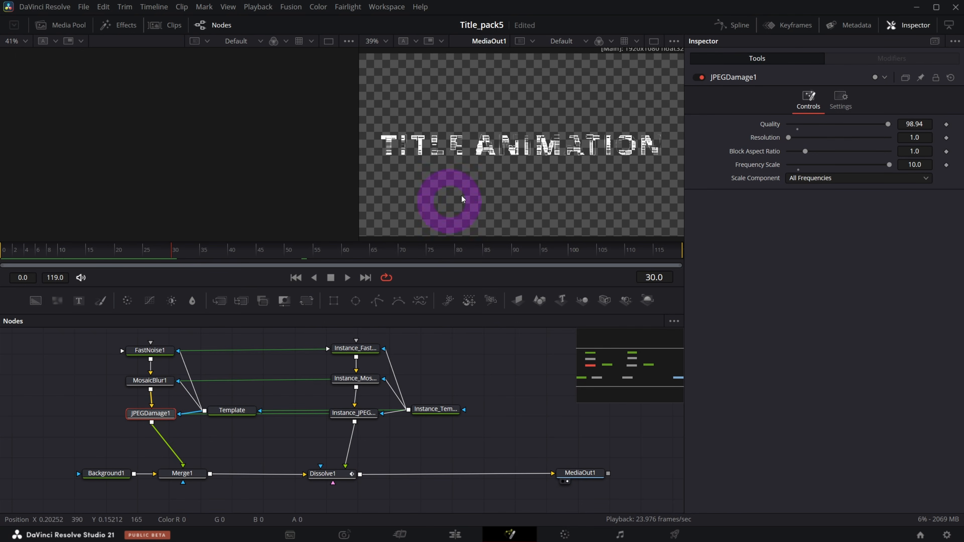
click(293, 275)
click(347, 278)
click(297, 281)
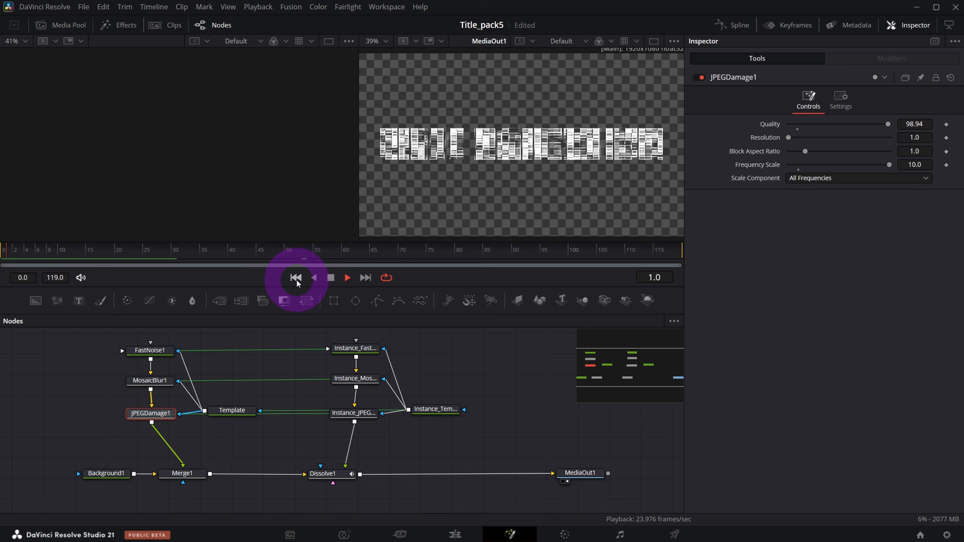
click(296, 278)
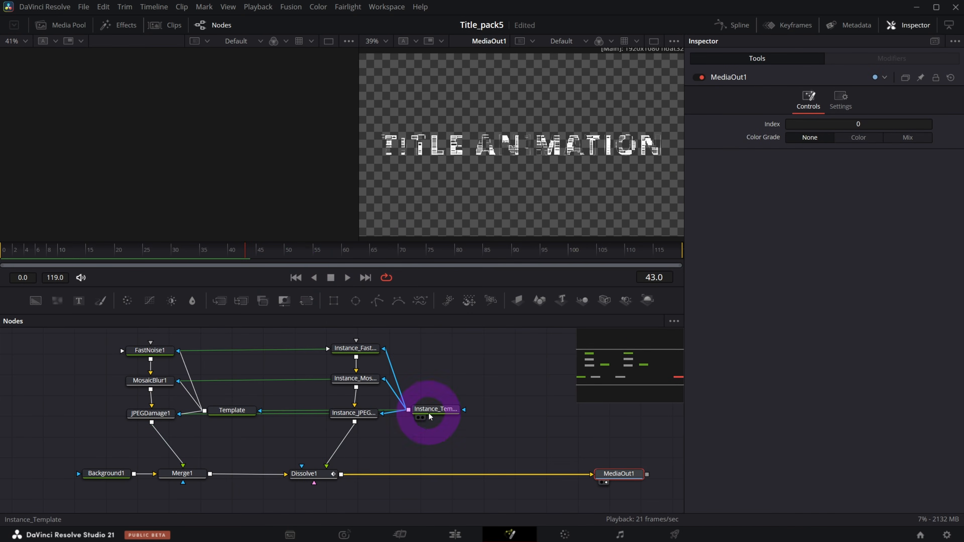
Step: Paste a second instance of the Template node beside Instance_Template and show it in the first viewer
click(429, 412)
drag(436, 413, 438, 414)
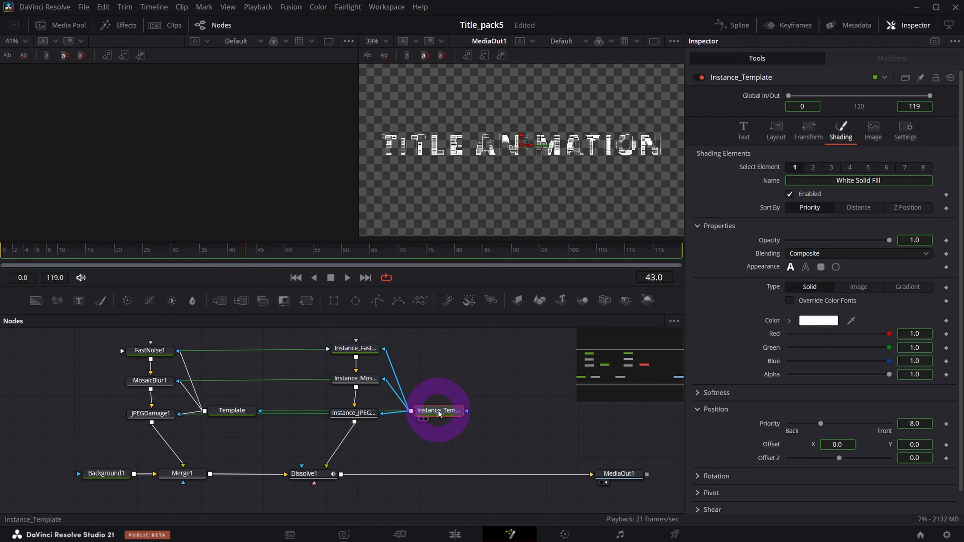
click(239, 412)
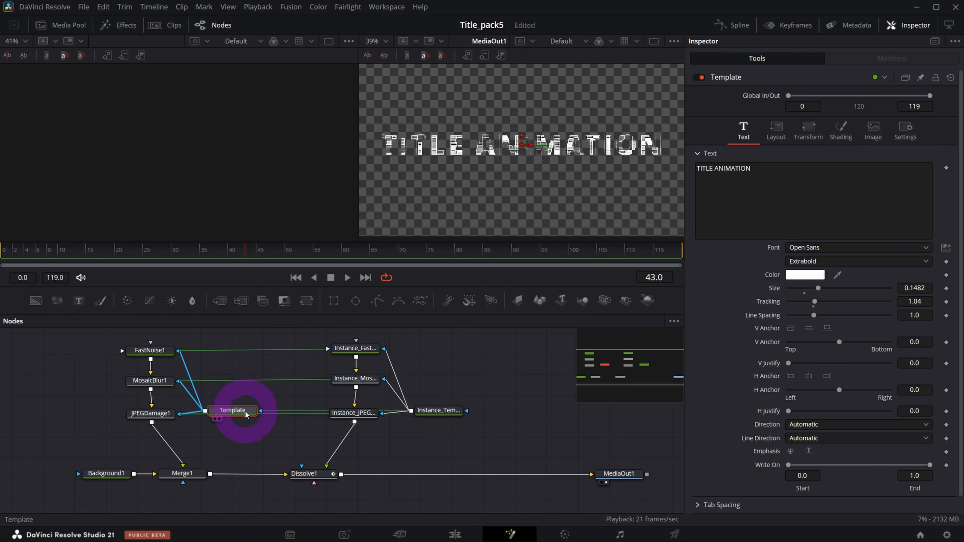
key(ctrl+c)
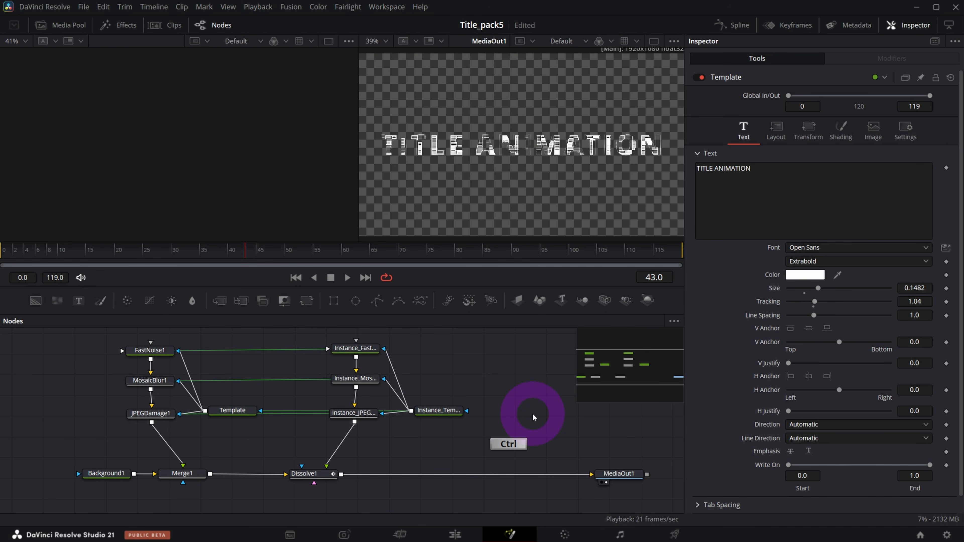
key(ctrl+shift+v)
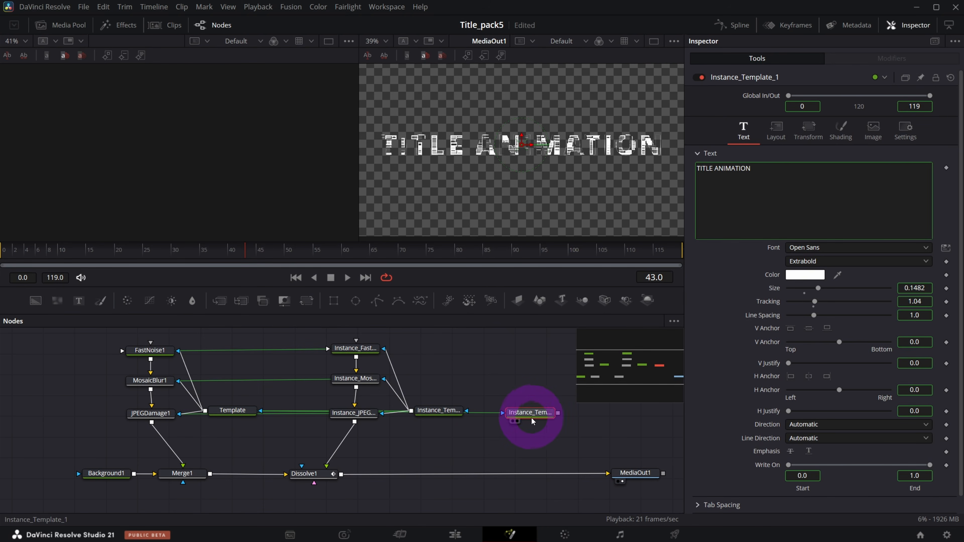
key(1)
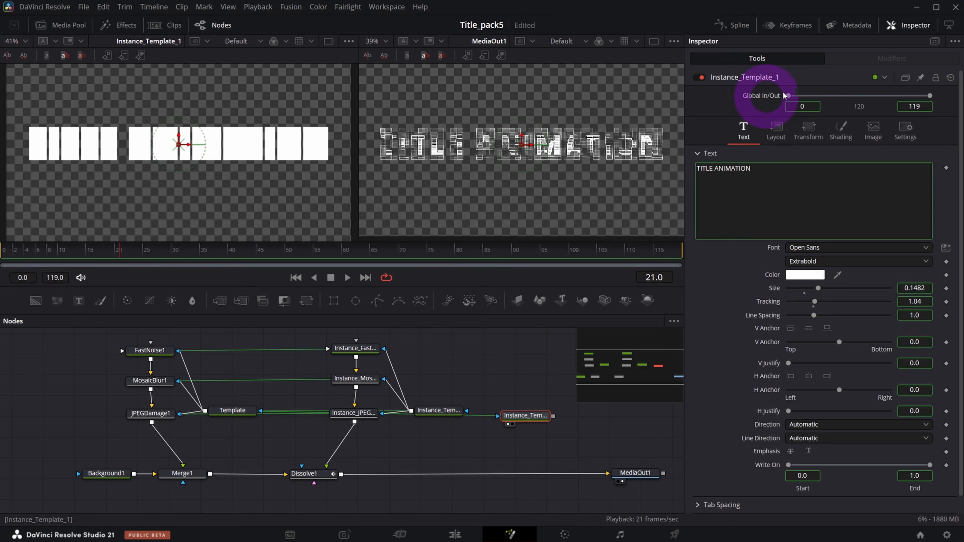
Step: Deinstance the shading appearance of Instance_Template_1 and set it to Text Fill
click(842, 130)
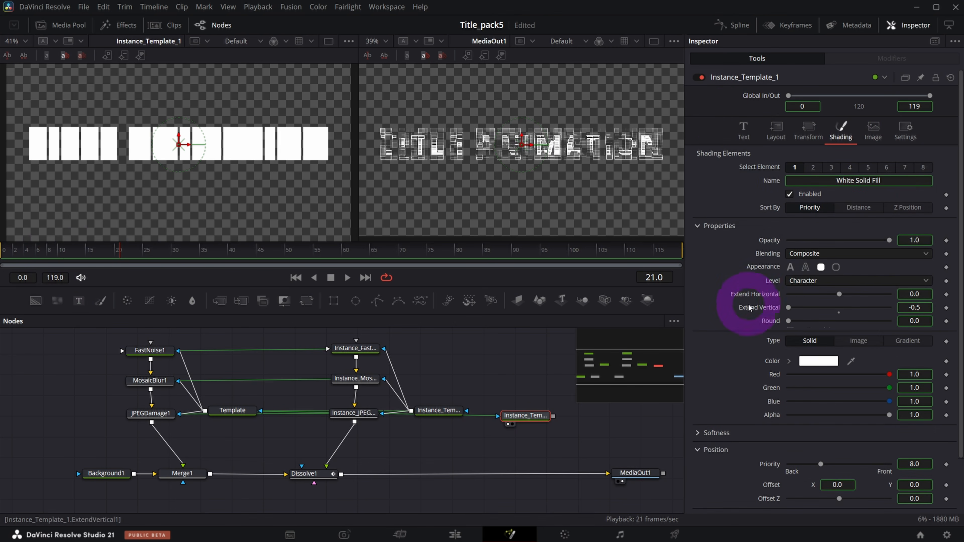
right_click(756, 269)
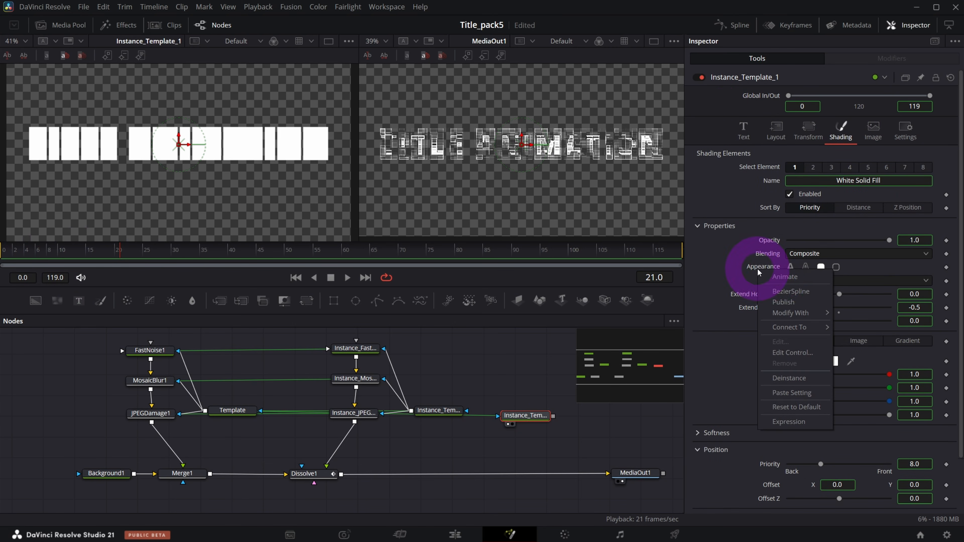
click(785, 378)
click(791, 267)
Step: Change Instance_Template_1's fill type to Gradient and move the white gradient stop to about 0.406
click(194, 186)
click(305, 239)
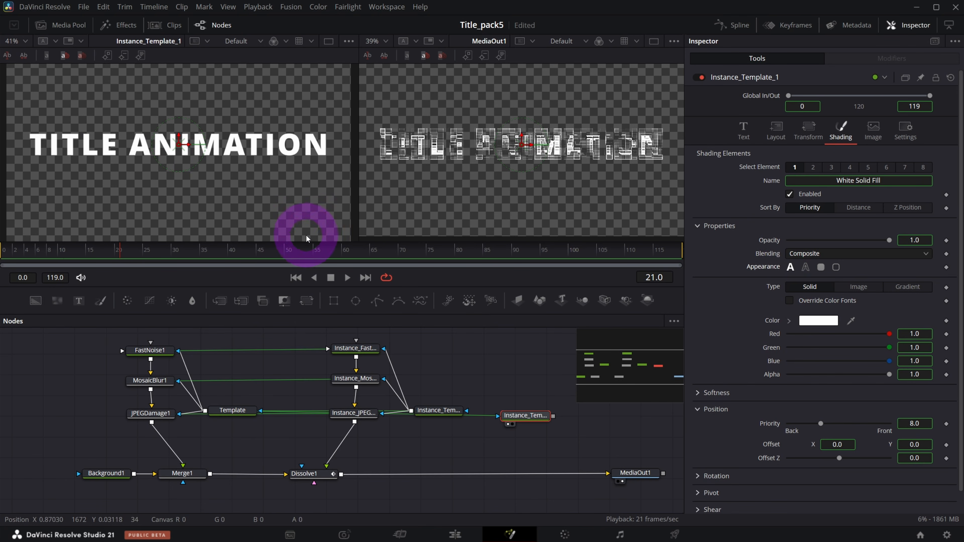
click(907, 287)
drag(933, 330, 845, 330)
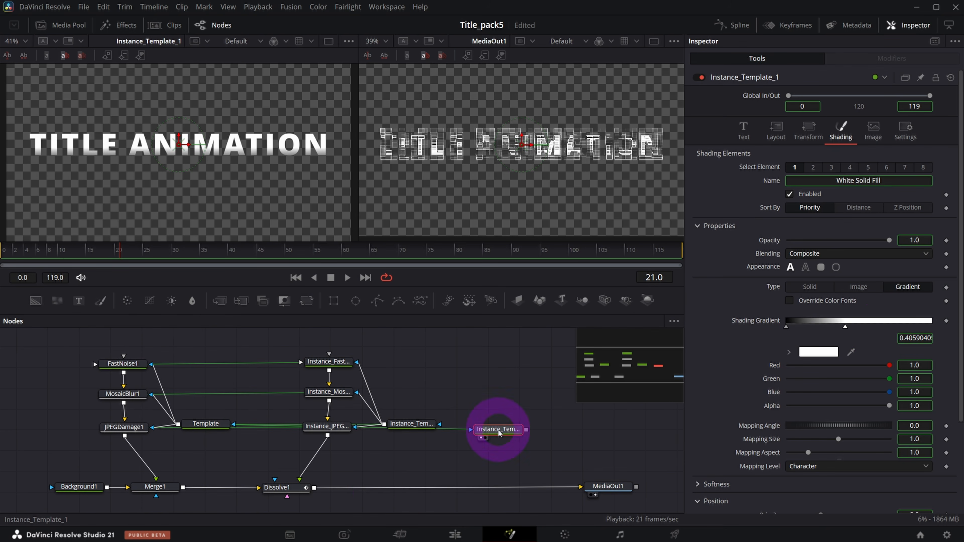
Step: Duplicate Dissolve1, insert the copy between Dissolve1 and MediaOut1, and connect Instance_Template_1's output to its foreground input
click(286, 488)
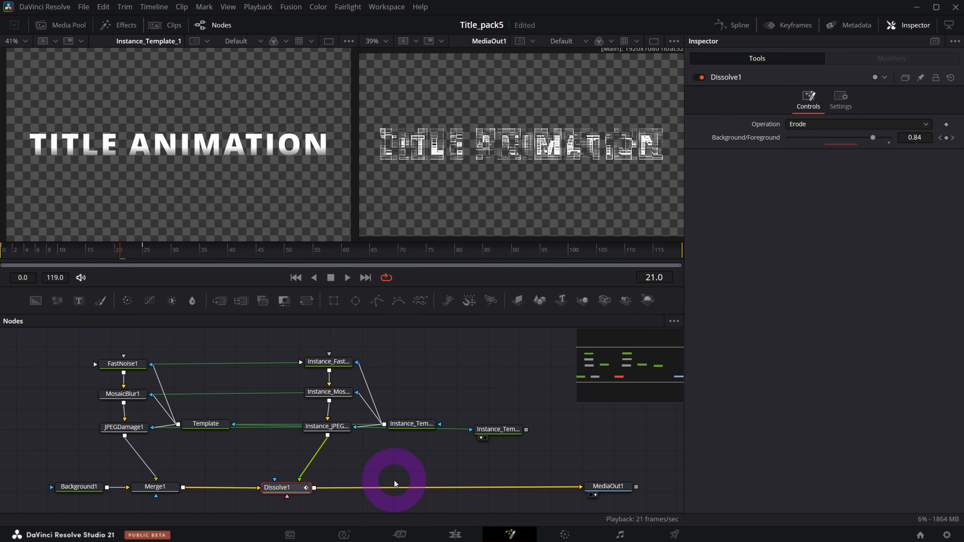
click(287, 492)
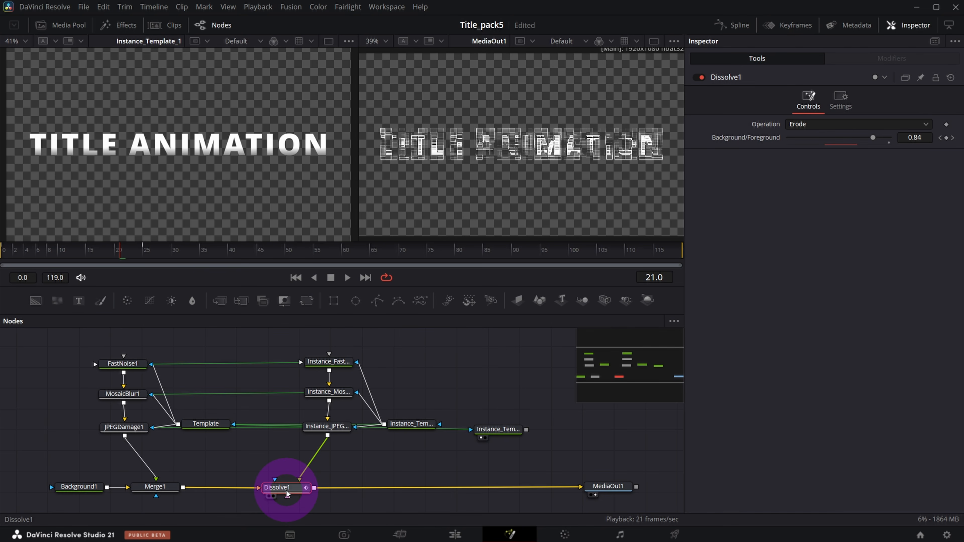
click(424, 471)
key(ctrl+v)
mouse_move(429, 472)
mouse_down()
mouse_move(427, 489)
mouse_move(439, 477)
mouse_up()
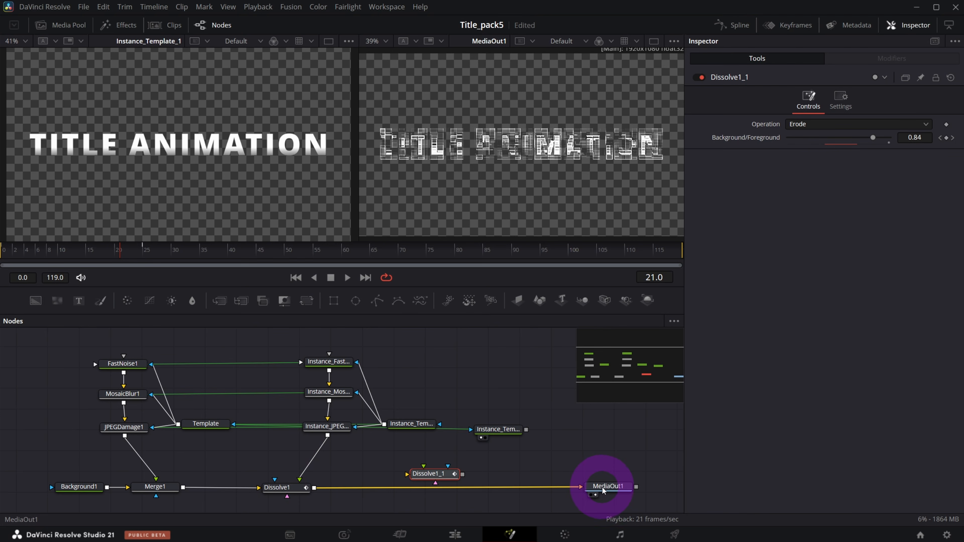
drag(441, 477, 484, 490)
drag(526, 434, 469, 480)
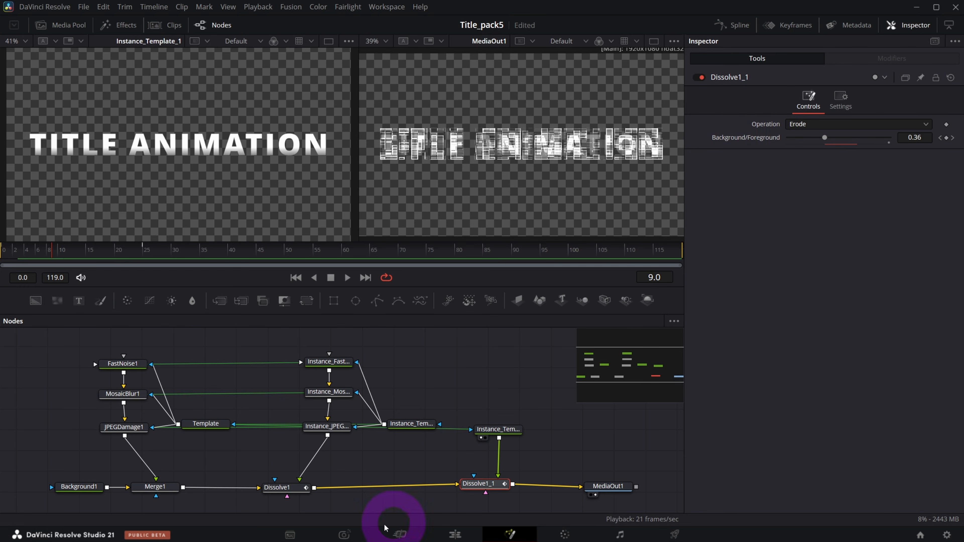
Step: Compare the keyframe timing of Dissolve1 and Dissolve1_1 by inspecting both nodes and scrubbing the opening frames
click(299, 491)
click(482, 484)
drag(39, 252, 67, 259)
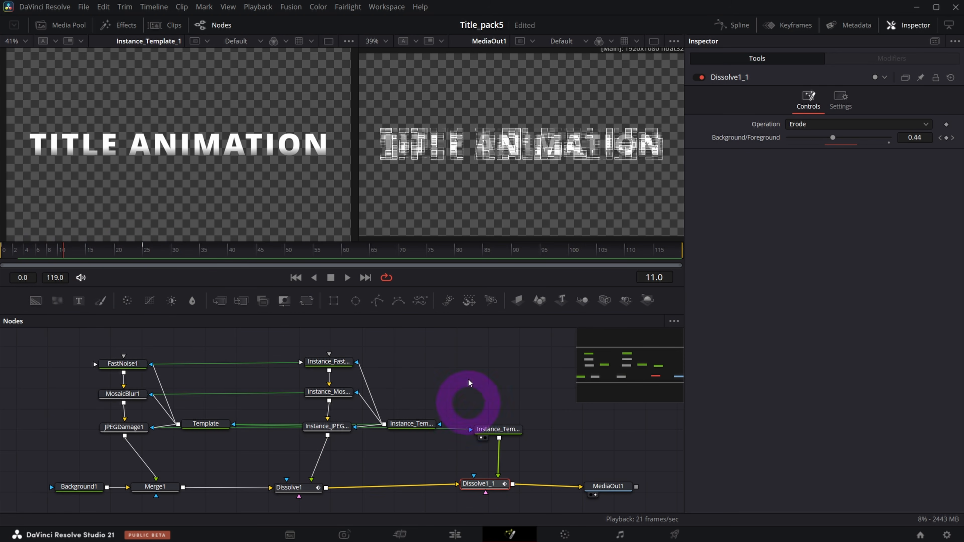
Step: Shift both keyframes on Dissolve1_1's Background/Foreground spline forward by about 10 frames, to about frames 10 and 35
click(734, 25)
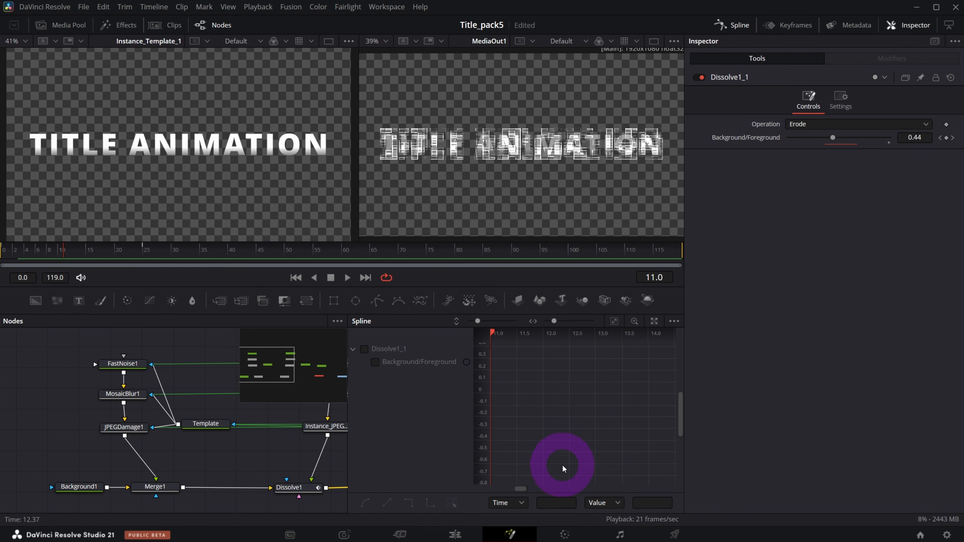
click(376, 362)
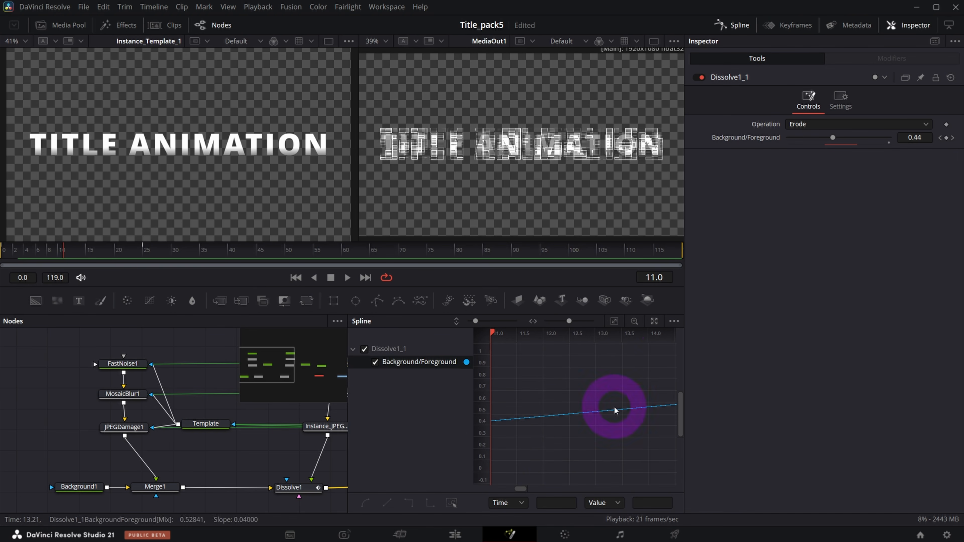
click(615, 322)
click(615, 322)
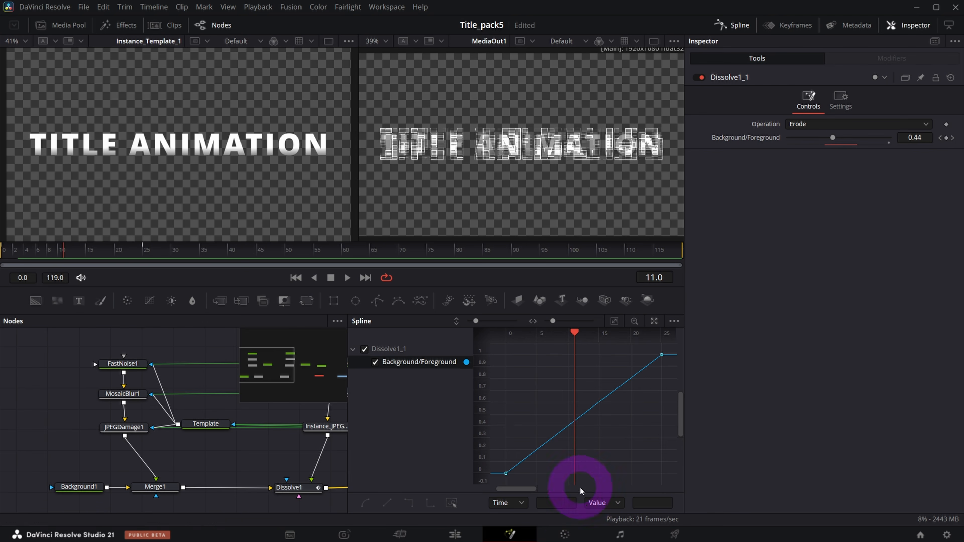
ctrl+scroll(625, 412, down, 3)
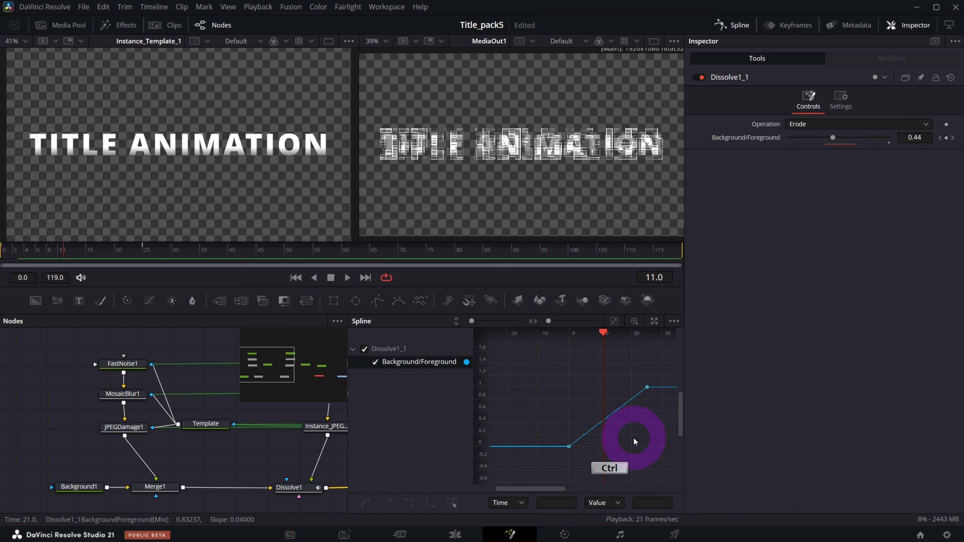
drag(547, 489, 559, 489)
drag(614, 379, 508, 458)
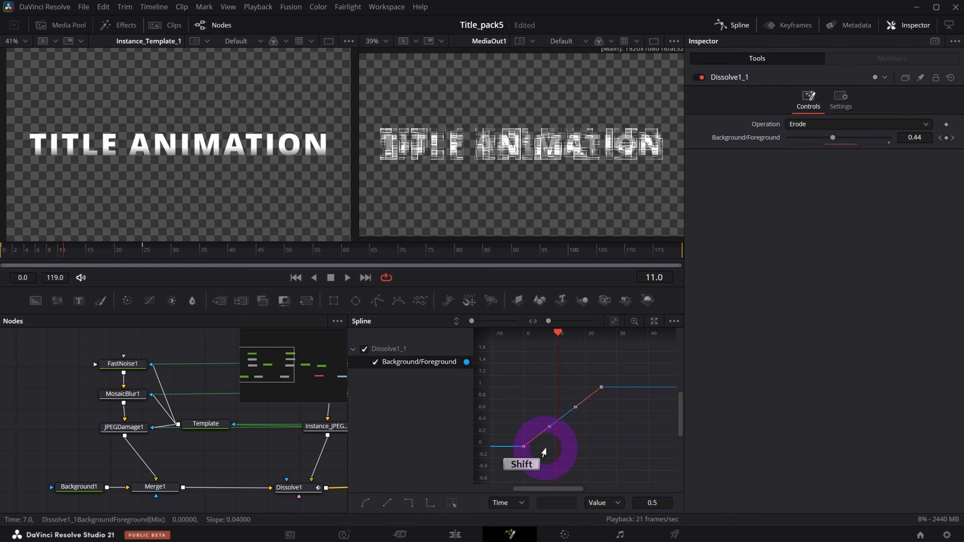
drag(524, 447, 552, 449)
Step: Scrub through the opening frames to check the offset between the two dissolves
click(22, 253)
drag(22, 253, 45, 255)
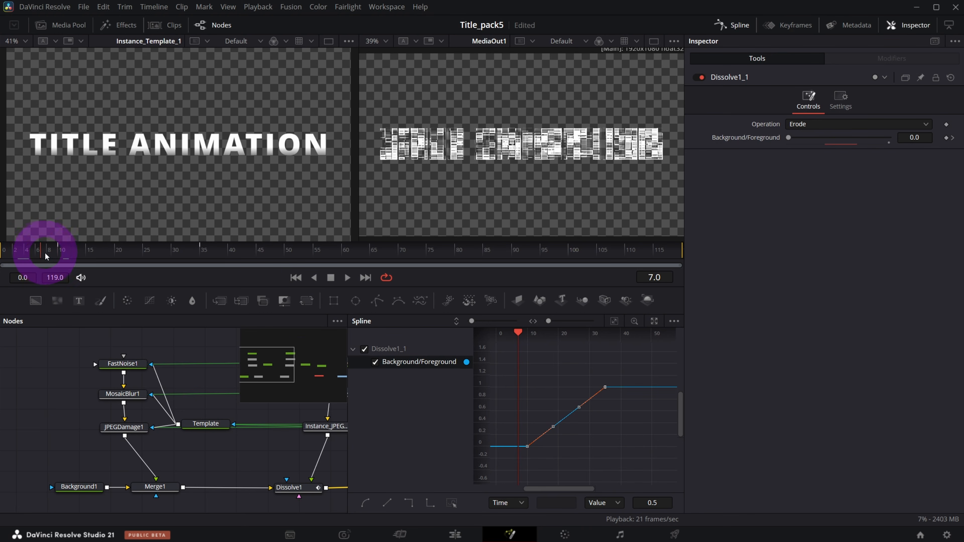
drag(286, 364, 300, 370)
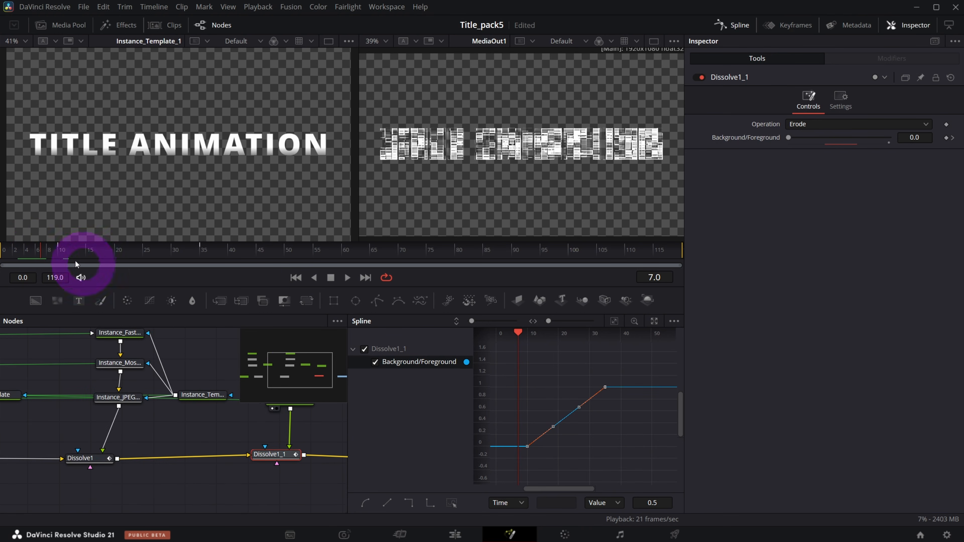
Step: Play the title animation from the start to review the staggered dissolves, and close the Spline editor
drag(75, 260, 156, 264)
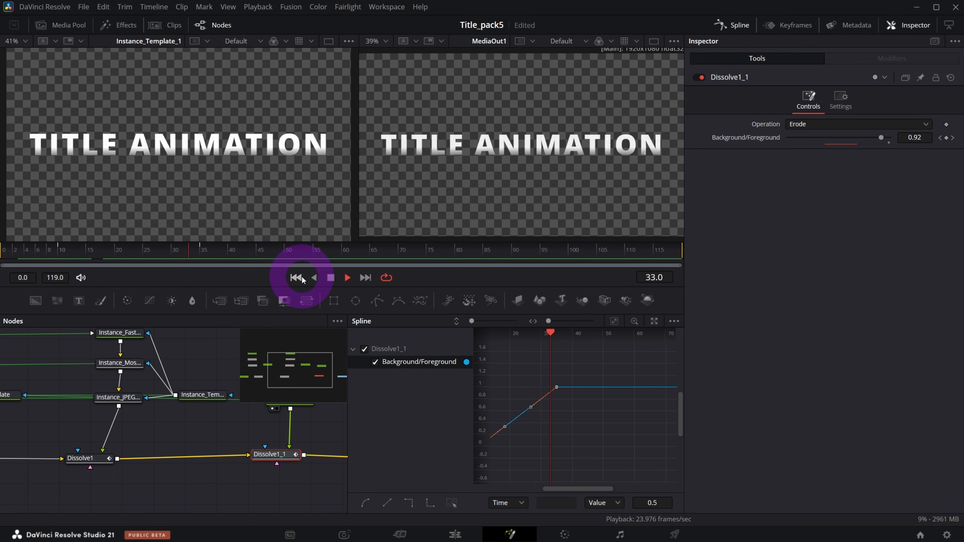
click(301, 278)
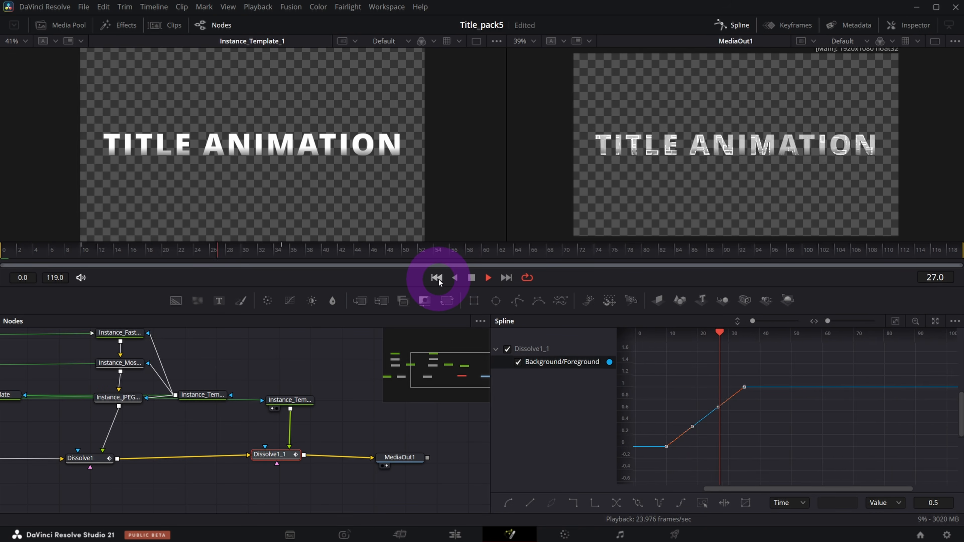
click(439, 281)
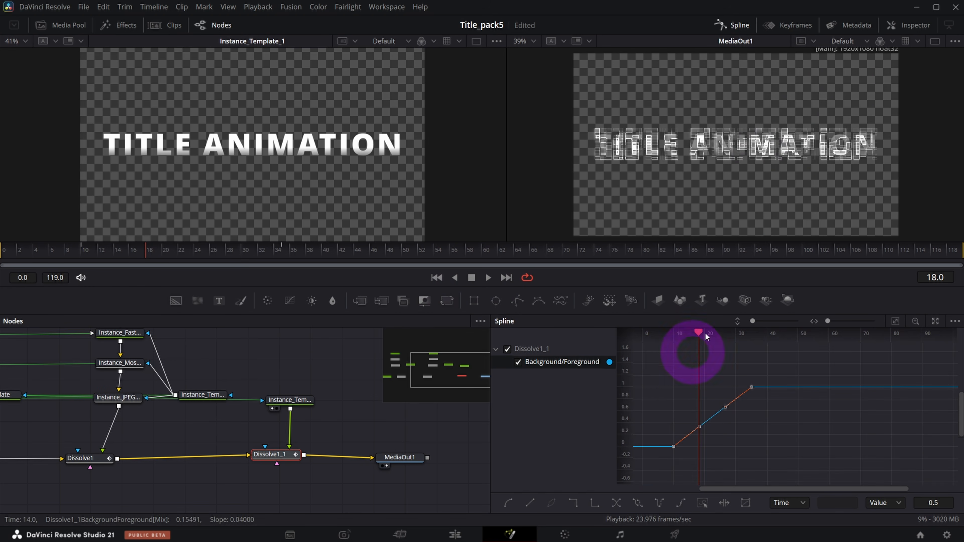
click(921, 27)
click(734, 25)
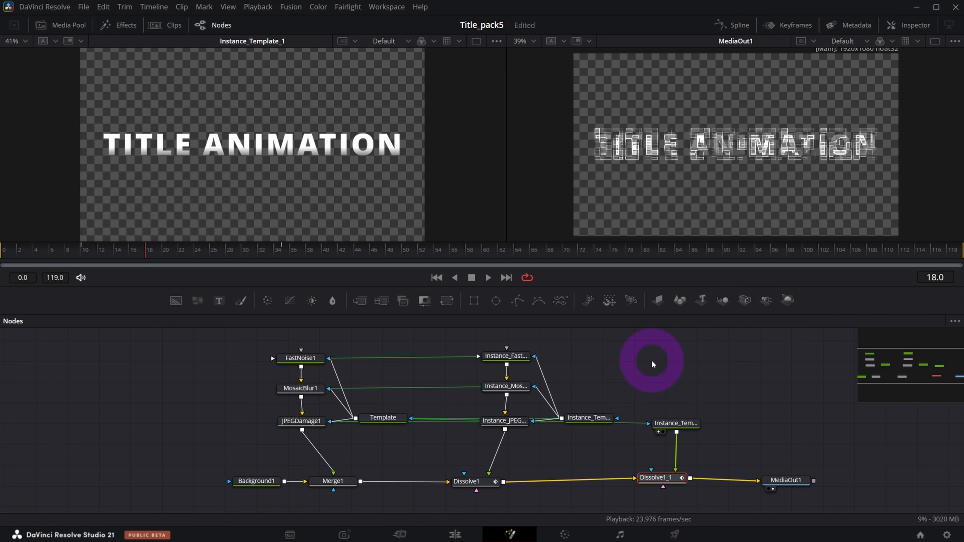
Step: Add a Follower modifier to the text of the Template node
click(383, 417)
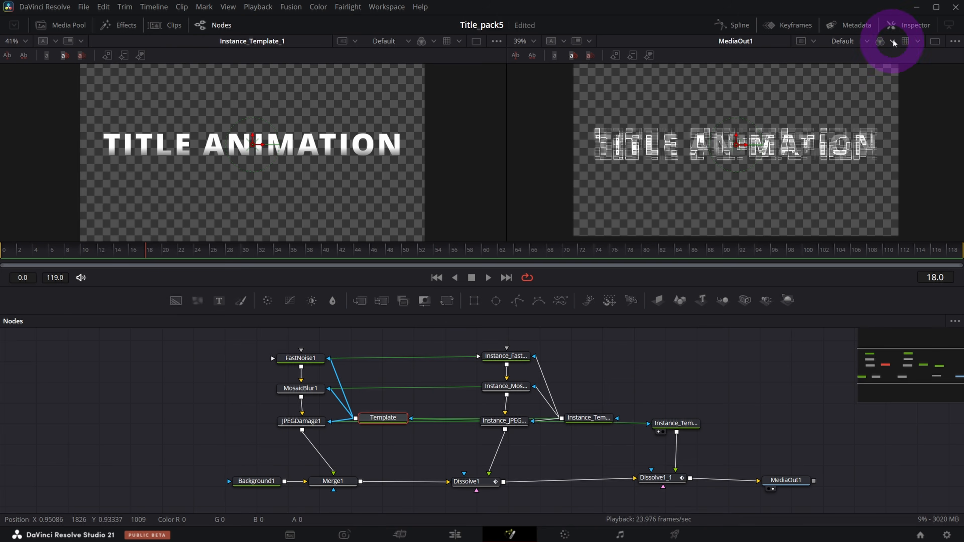
click(909, 25)
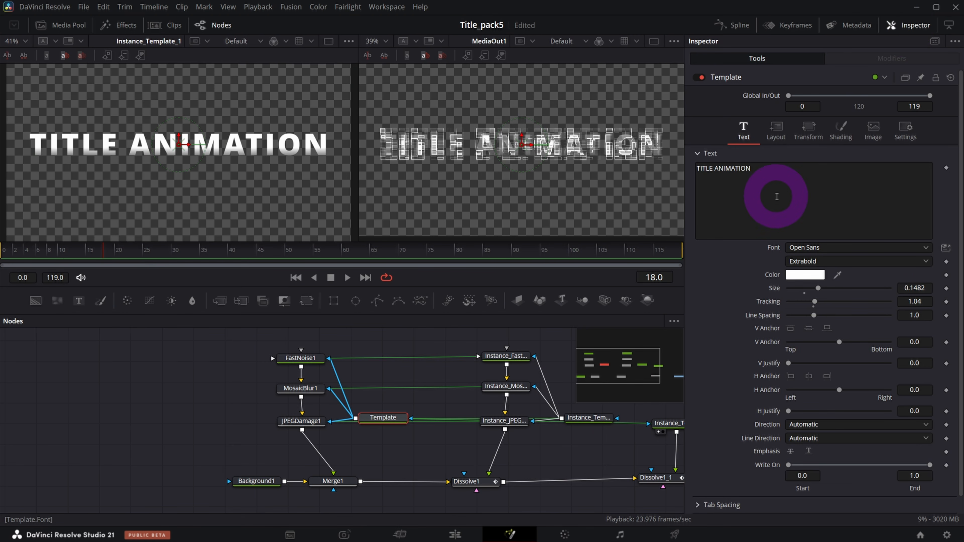
right_click(777, 199)
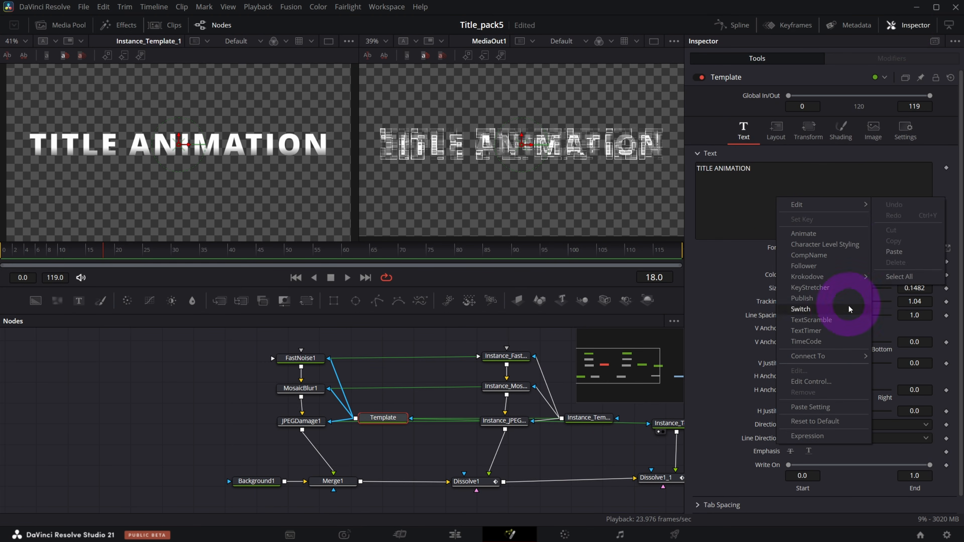
click(836, 267)
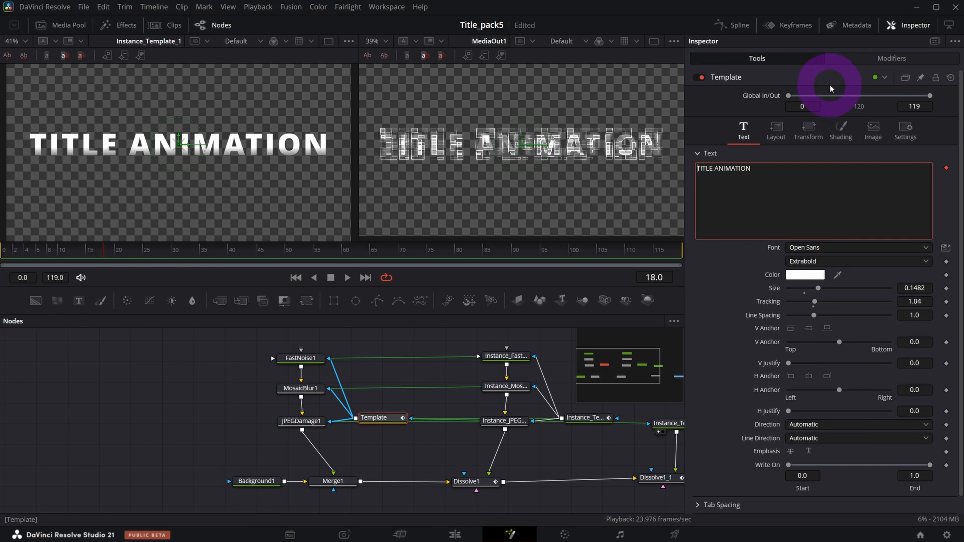
Step: Set the Follower's Delay to 15, its Delay type to Between First and Last Character, and its Order to Left to Right
click(875, 60)
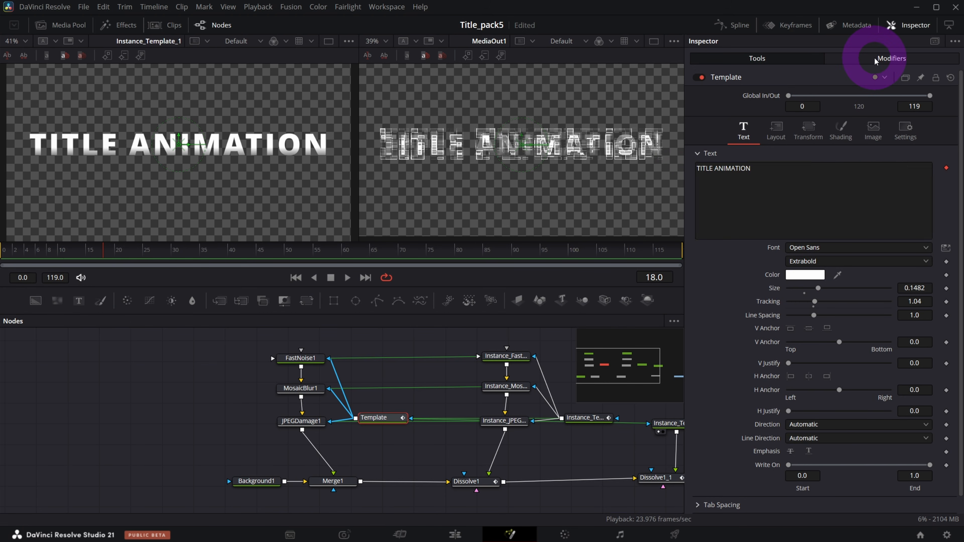
click(920, 165)
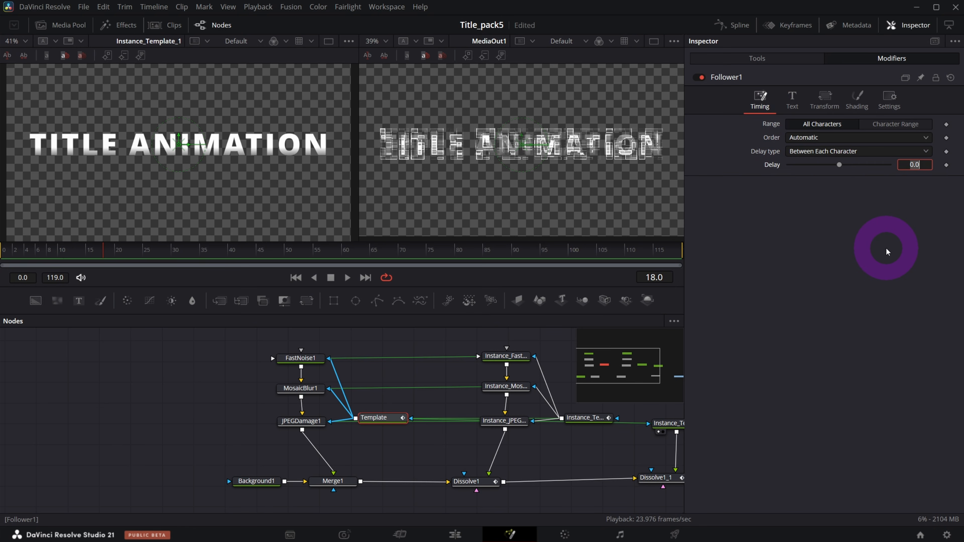
click(821, 152)
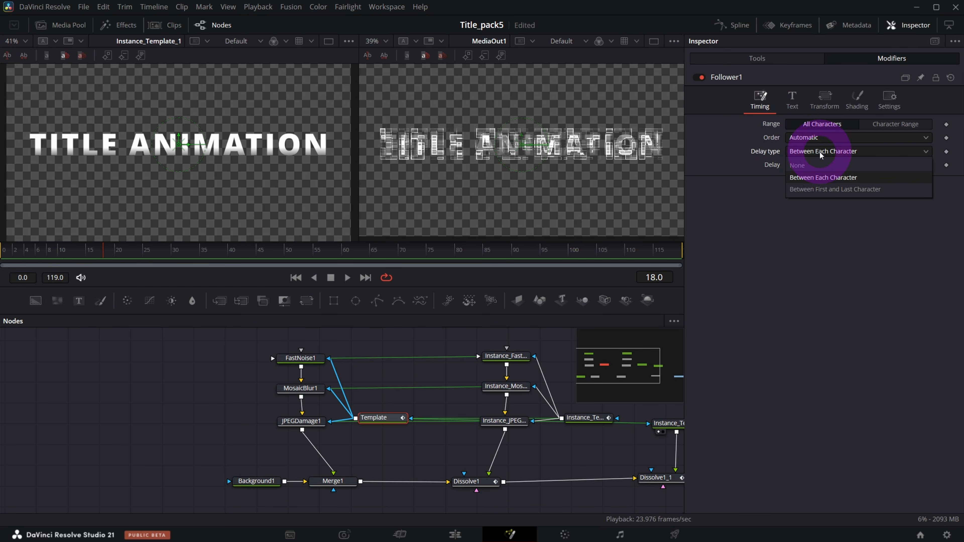
click(811, 190)
click(820, 138)
click(796, 166)
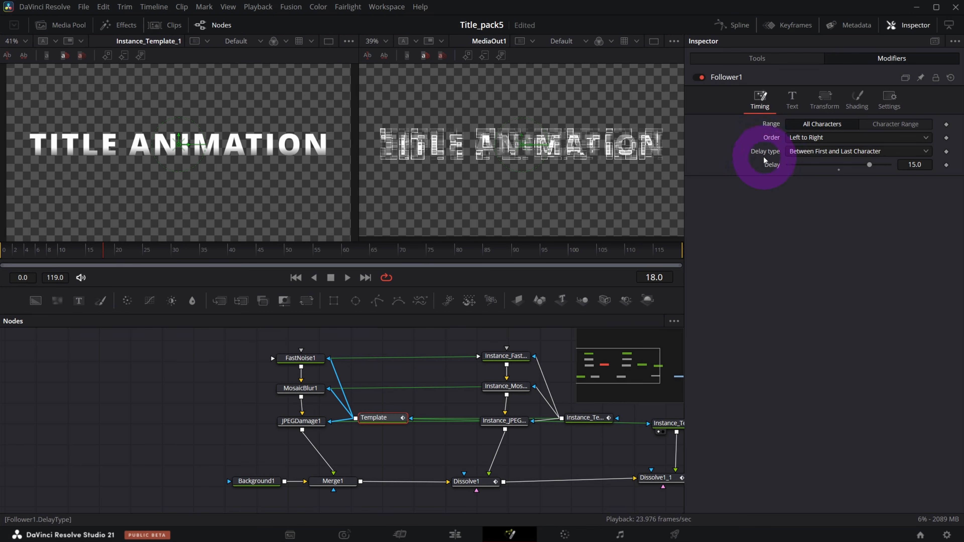
Step: At frame 0, set the Follower's shading Size X and Y to 0.0 and keyframe both
click(857, 101)
scroll(754, 280, down, 10)
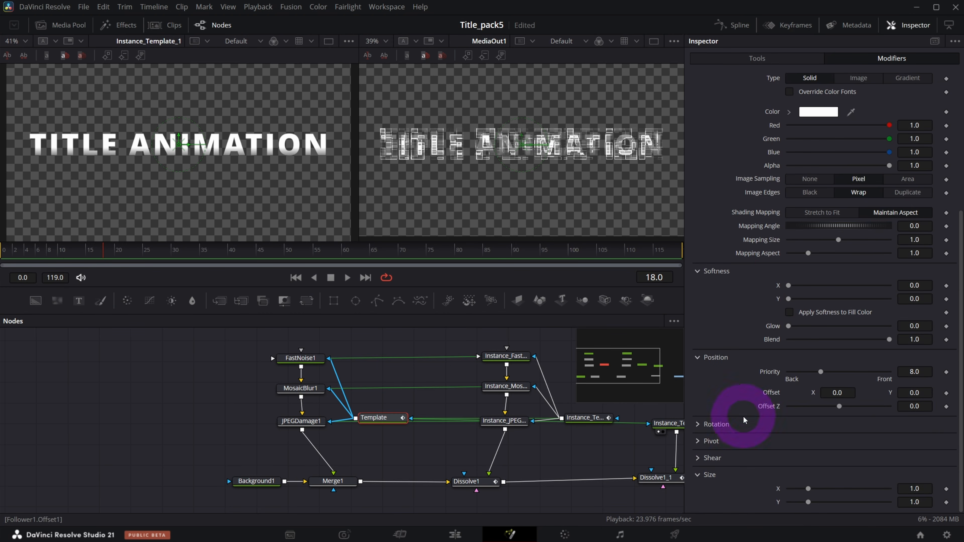
click(824, 505)
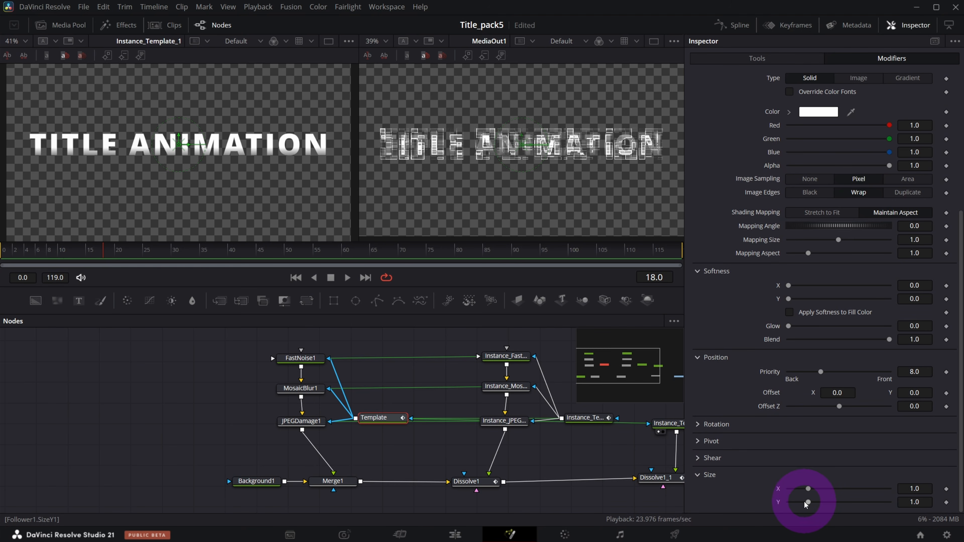
click(296, 277)
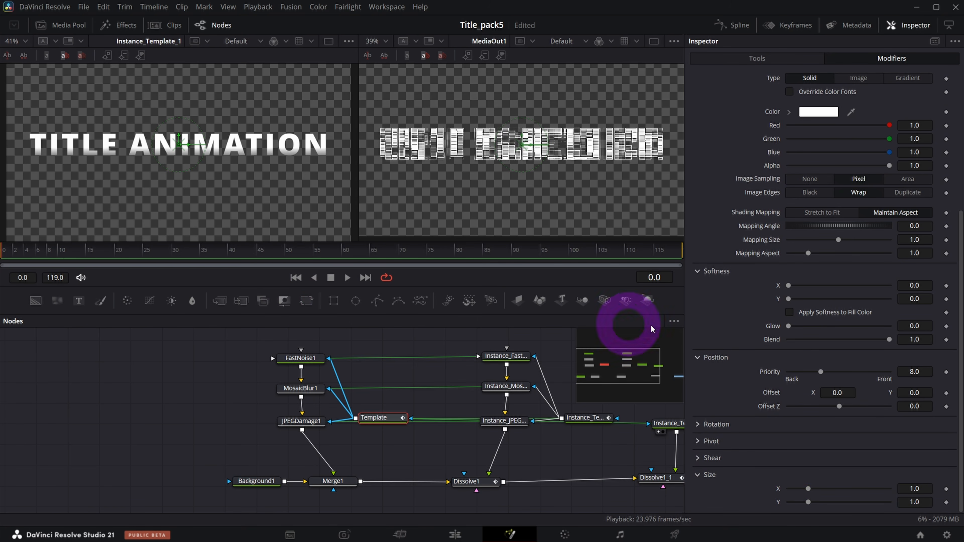
click(772, 499)
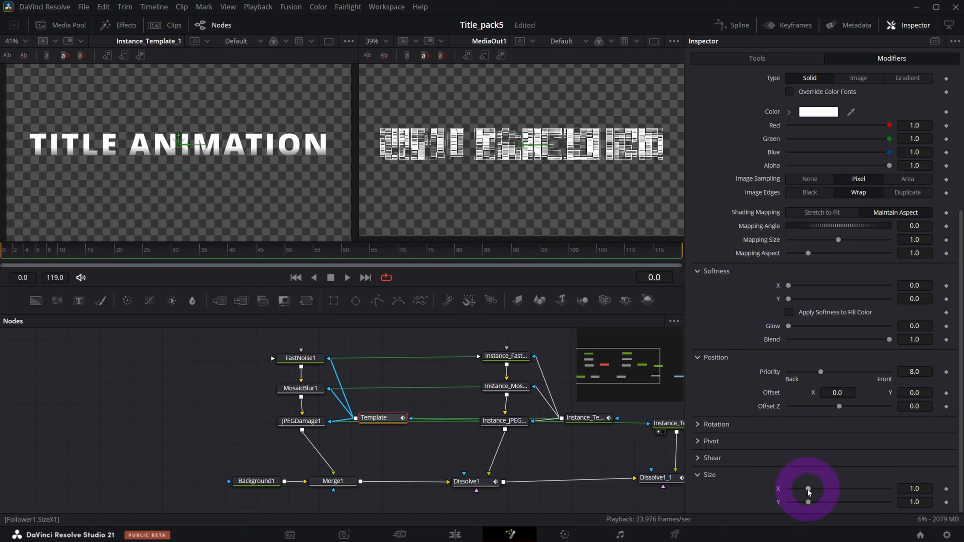
drag(809, 507, 769, 511)
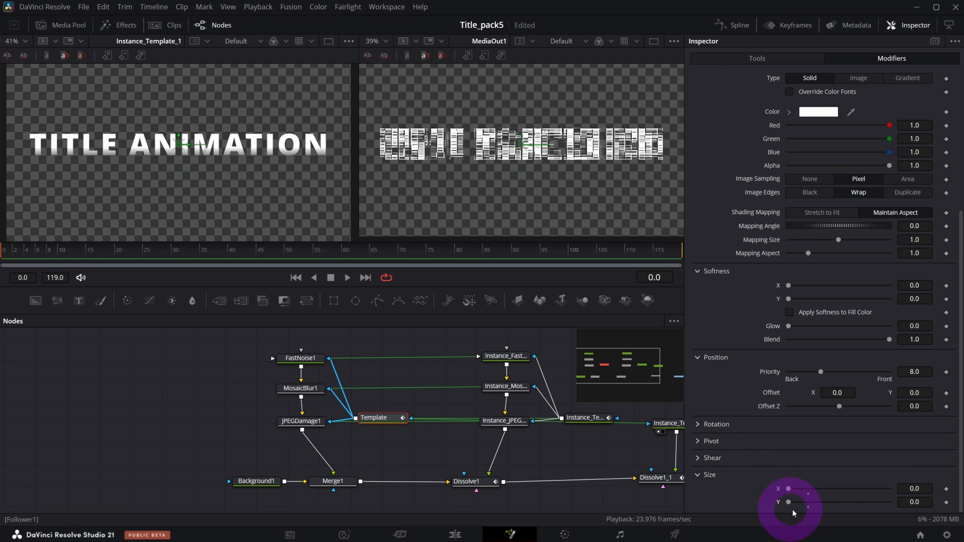
click(946, 490)
click(947, 502)
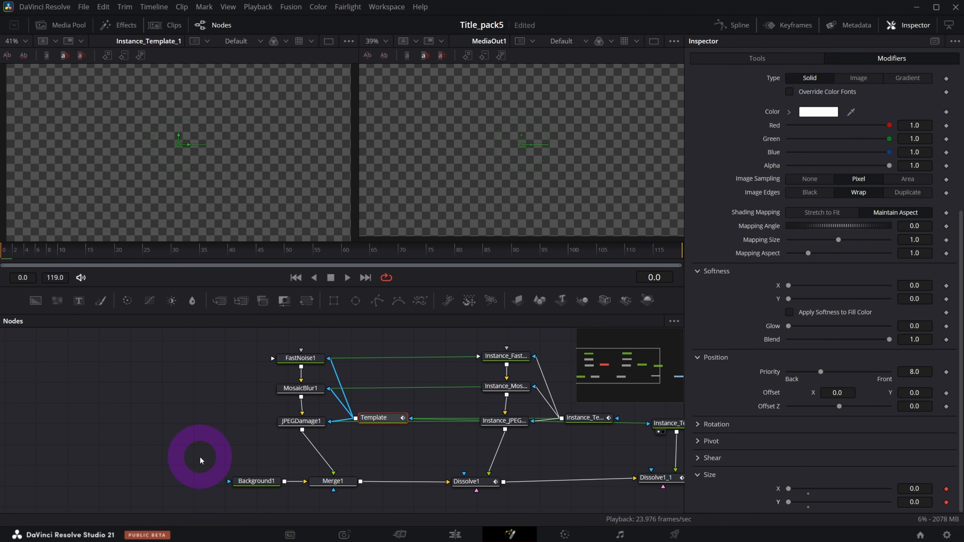
Step: Keyframe the Follower's Size X and Y at 1.0 on frame 5, and play back the letter-by-letter growth
drag(646, 278, 680, 268)
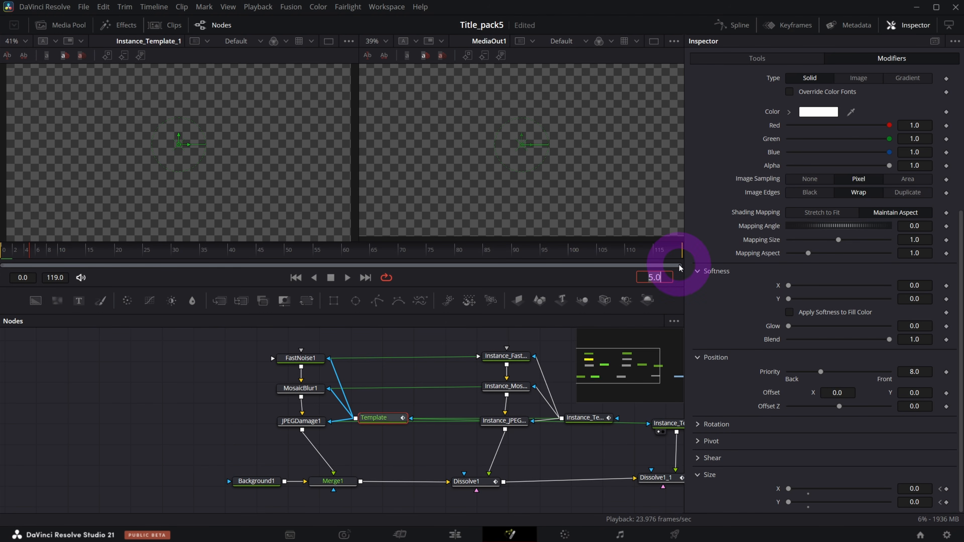
click(807, 491)
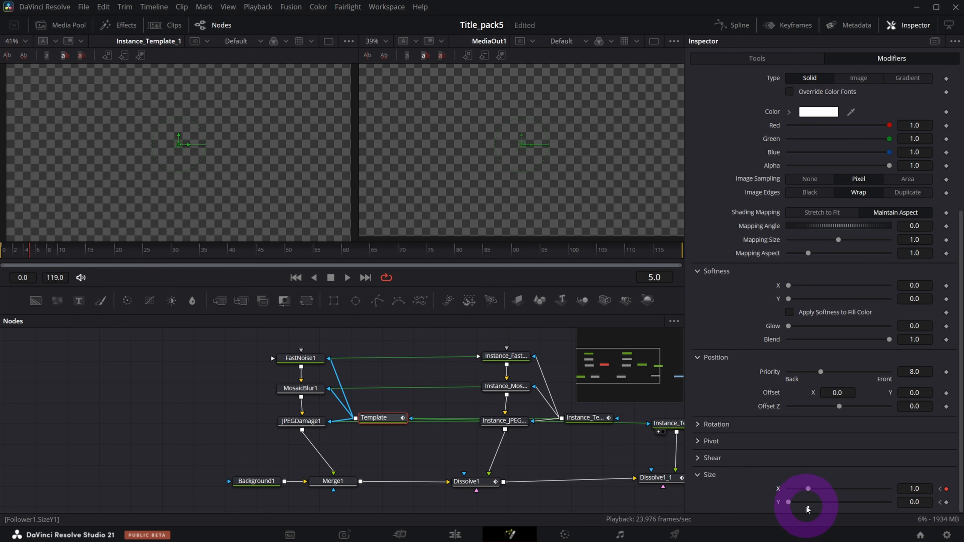
click(809, 502)
key(space)
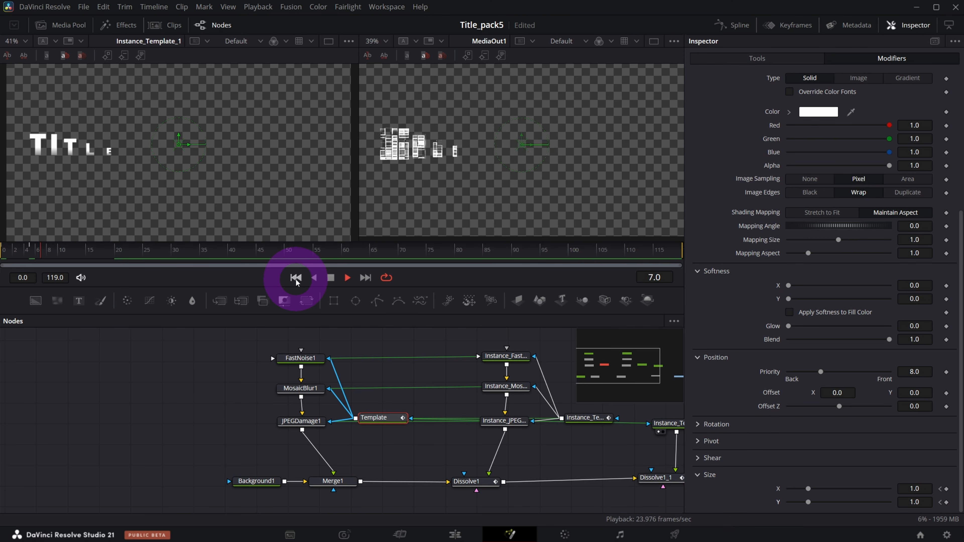
key(space)
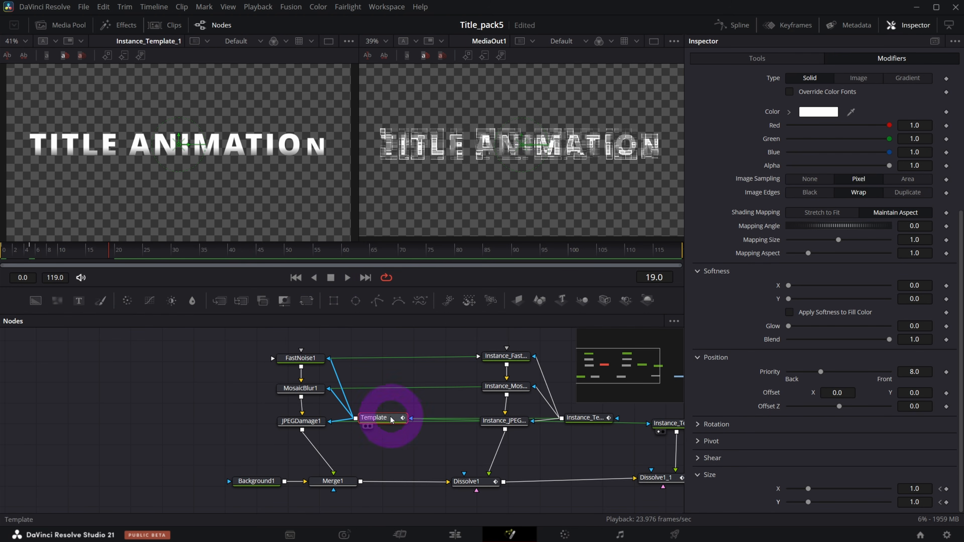
Step: Set Extend Vertical to -1.0 in the Template node's shading and play the animation from the start
drag(398, 413, 404, 412)
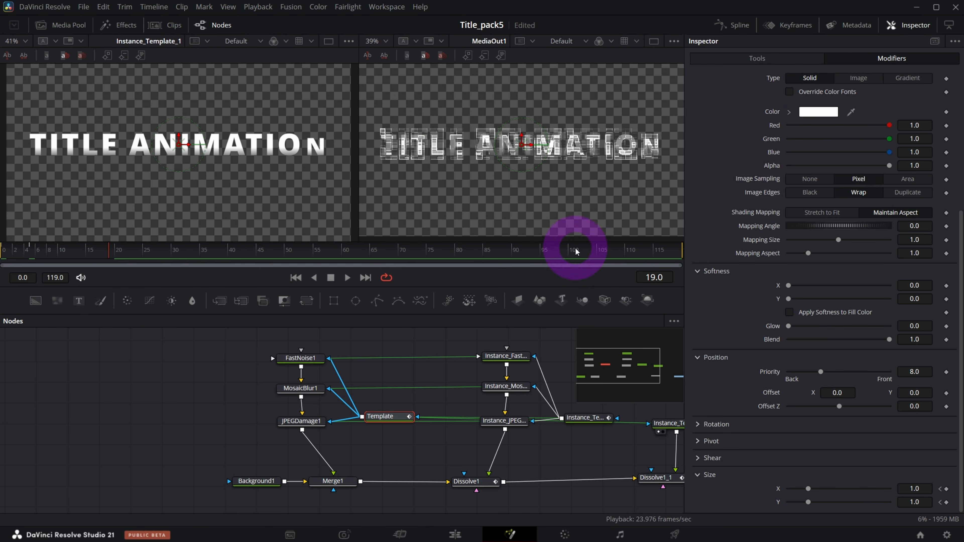
click(801, 59)
click(841, 130)
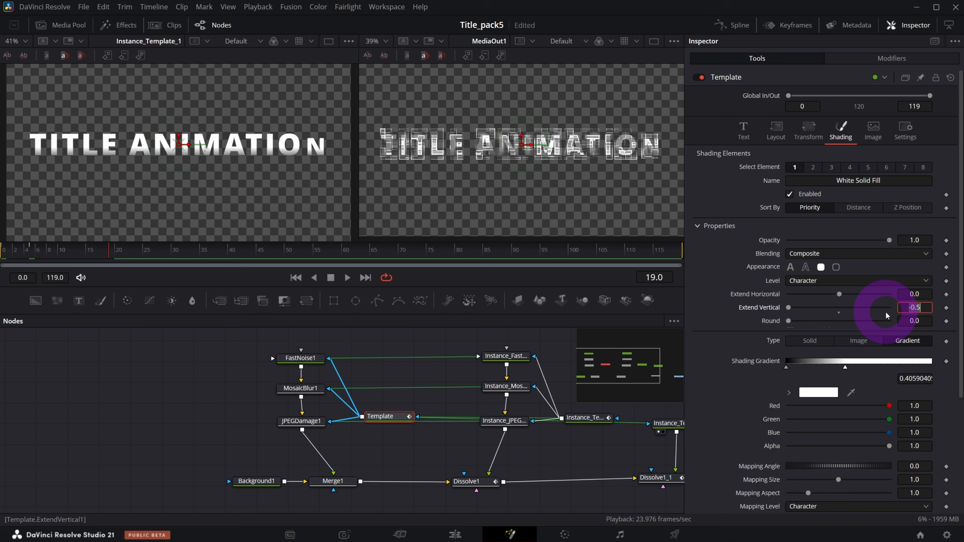
key(Tab)
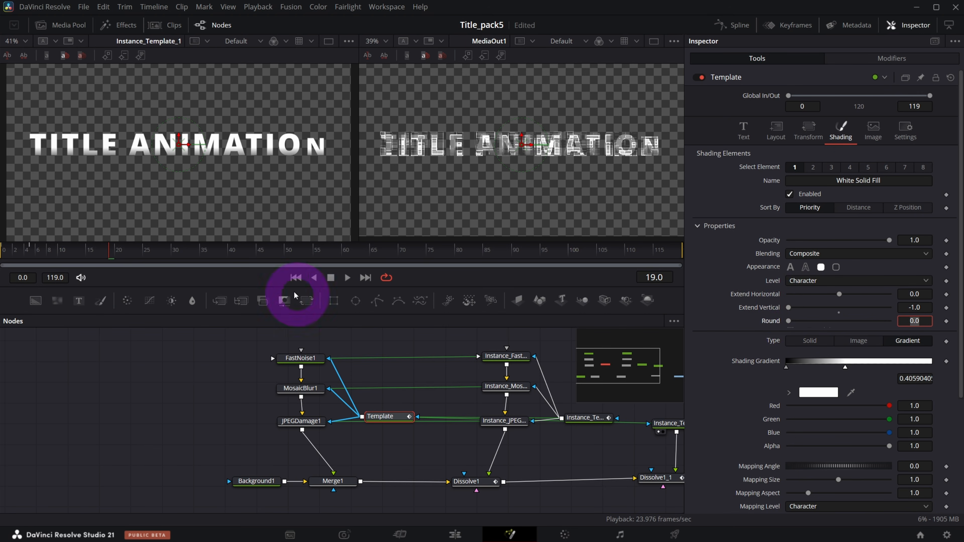
click(296, 277)
click(347, 278)
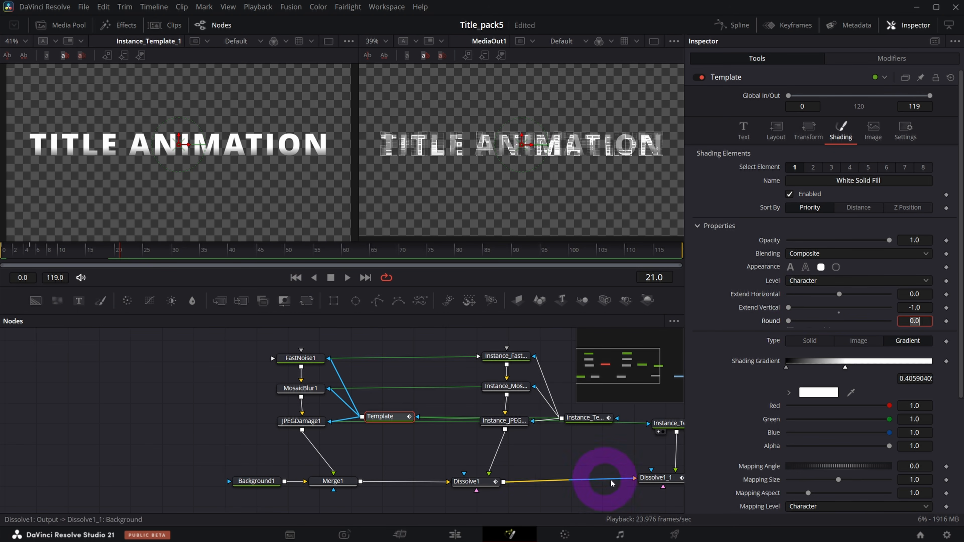
Step: Select MediaOut1 and clear the first viewer, keeping the final output in the second
drag(631, 366, 645, 376)
click(493, 425)
key(1)
key(1)
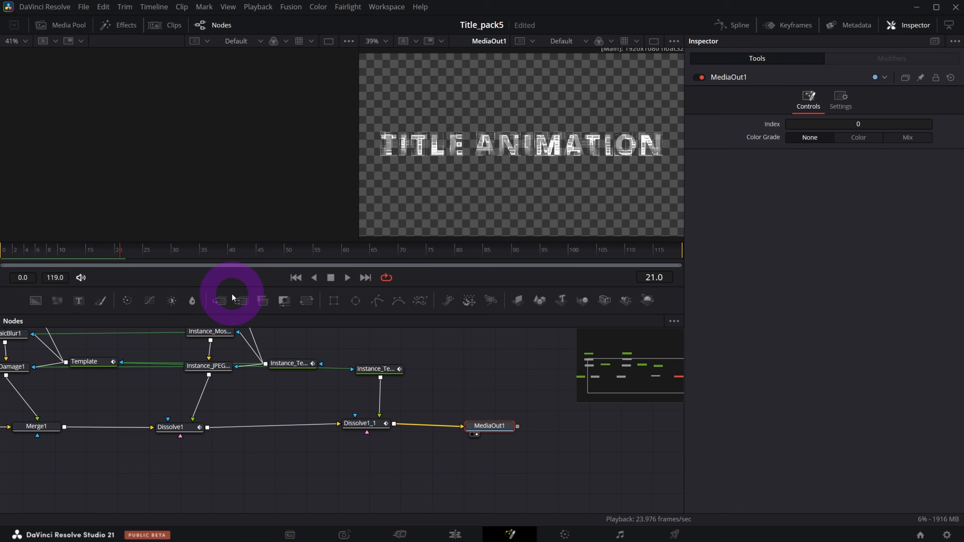
Step: Play the final output from the first frame to review the complete title animation
click(294, 279)
click(347, 278)
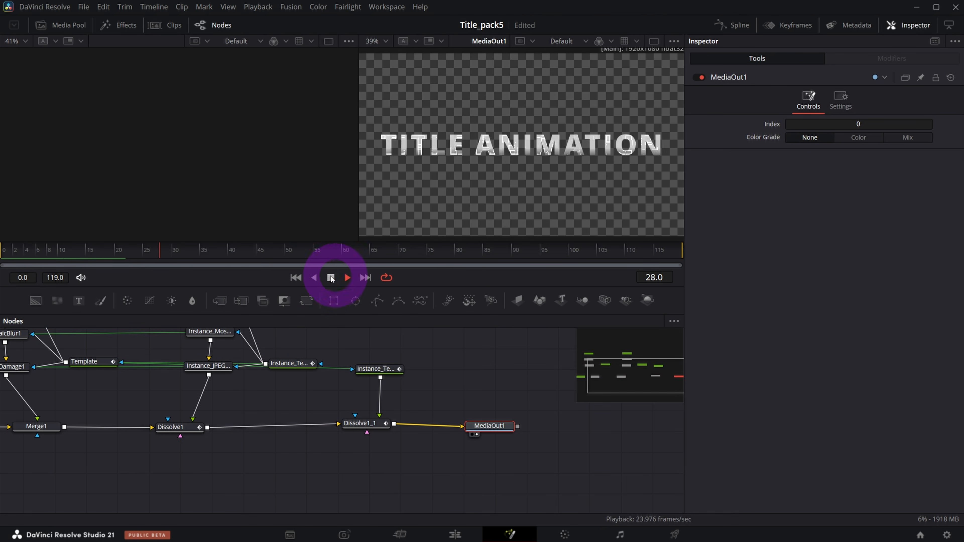
click(295, 278)
click(296, 277)
click(330, 279)
Step: Move Dissolve1 aside to make room and insert a Soft Glow node between Dissolve1 and Dissolve1_1
drag(652, 376, 634, 365)
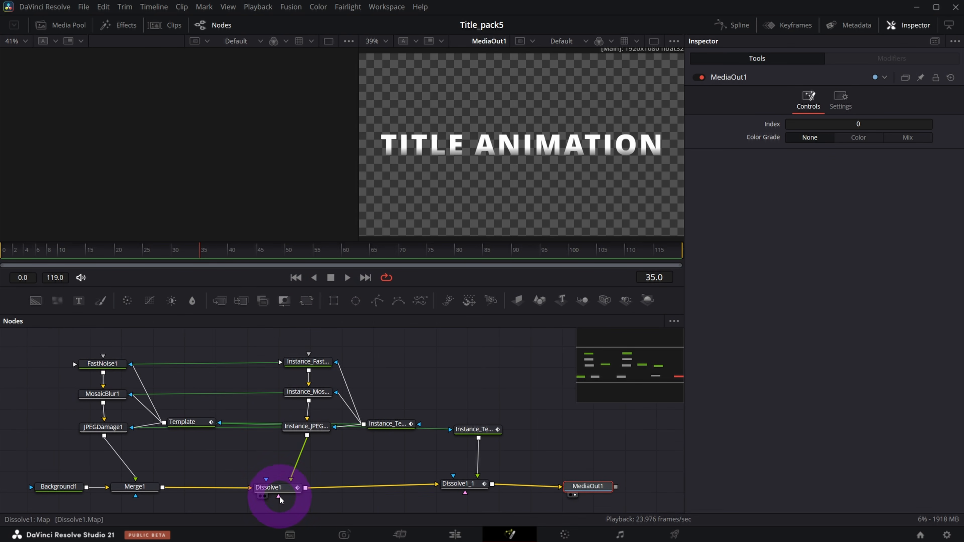
drag(278, 490, 265, 489)
click(306, 430)
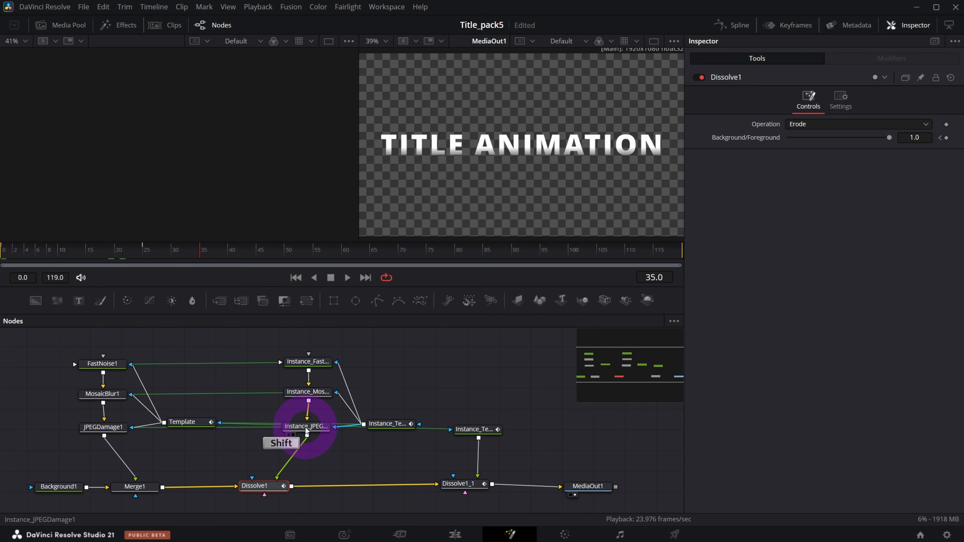
key(shift+space)
text(diss)
key(BackSpace)
key(BackSpace)
key(BackSpace)
key(BackSpace)
text(so)
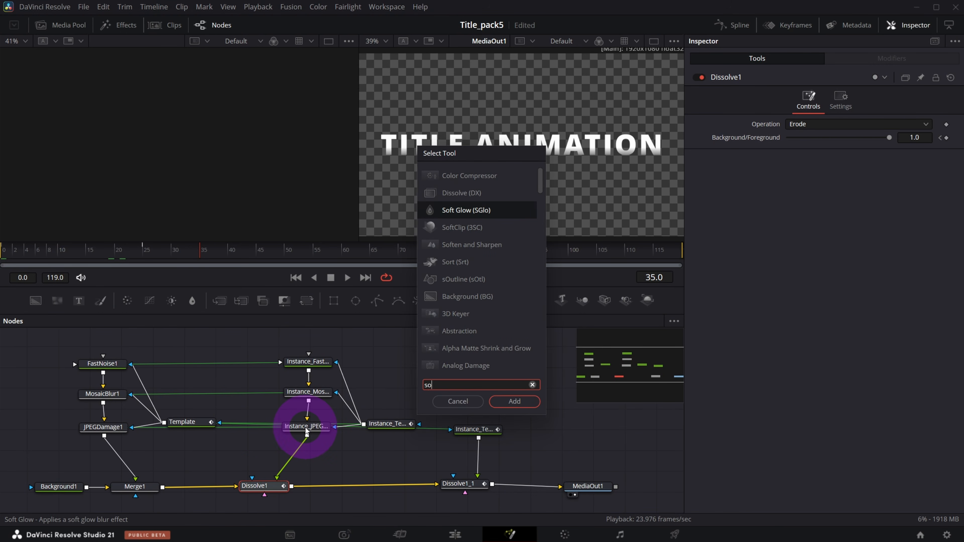
click(437, 210)
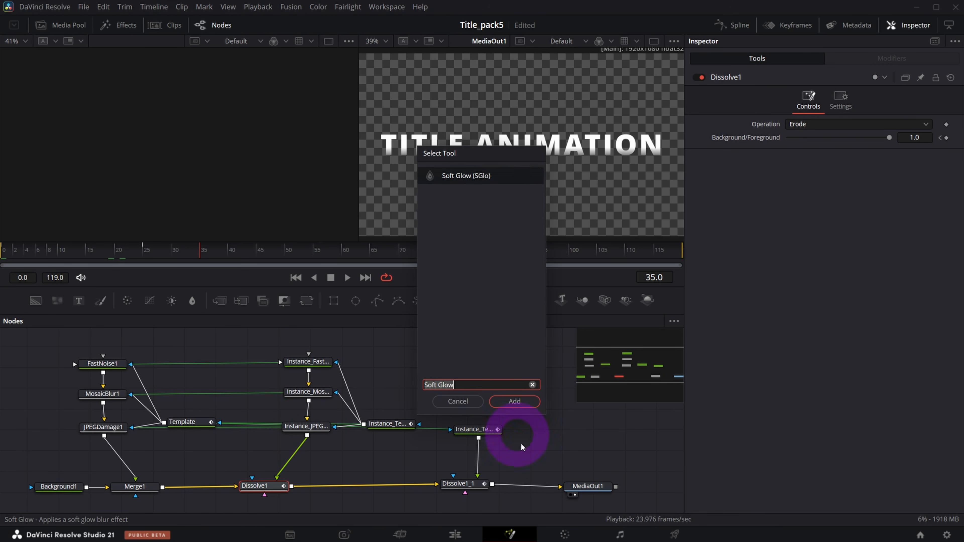
click(515, 406)
drag(329, 487, 348, 486)
Step: Set SoftGlow1's Glow Size to 1.4, Blue Scale to about 1.918 and Red Scale to about 0.674, and play back the glow
drag(51, 247, 107, 250)
mouse_move(917, 192)
mouse_down()
mouse_move(874, 200)
mouse_move(912, 192)
mouse_up()
click(720, 236)
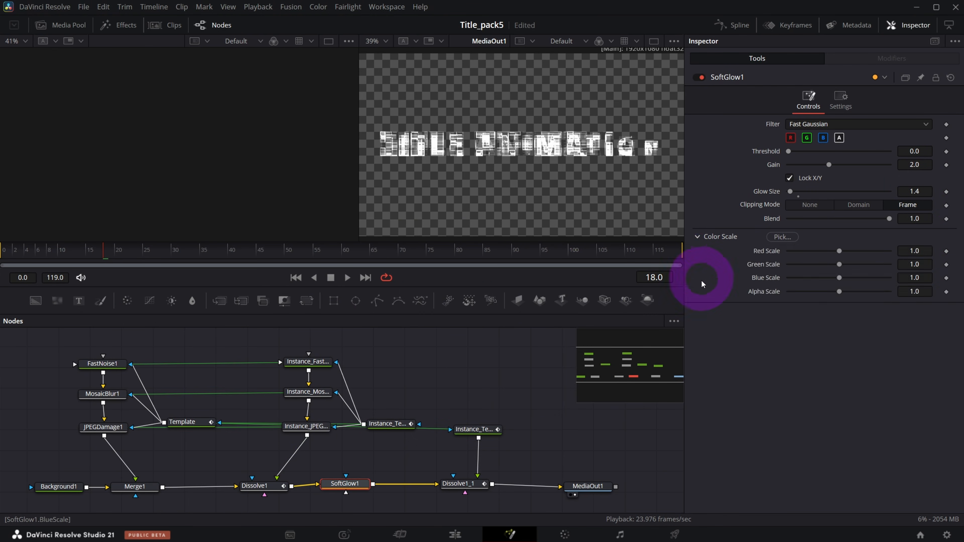
drag(917, 281, 914, 282)
drag(823, 253, 824, 254)
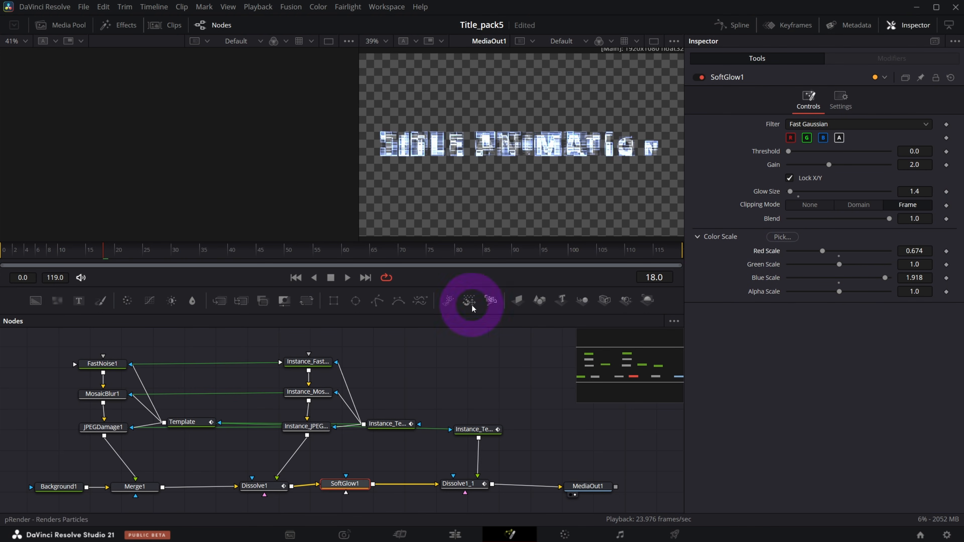
click(296, 278)
click(347, 277)
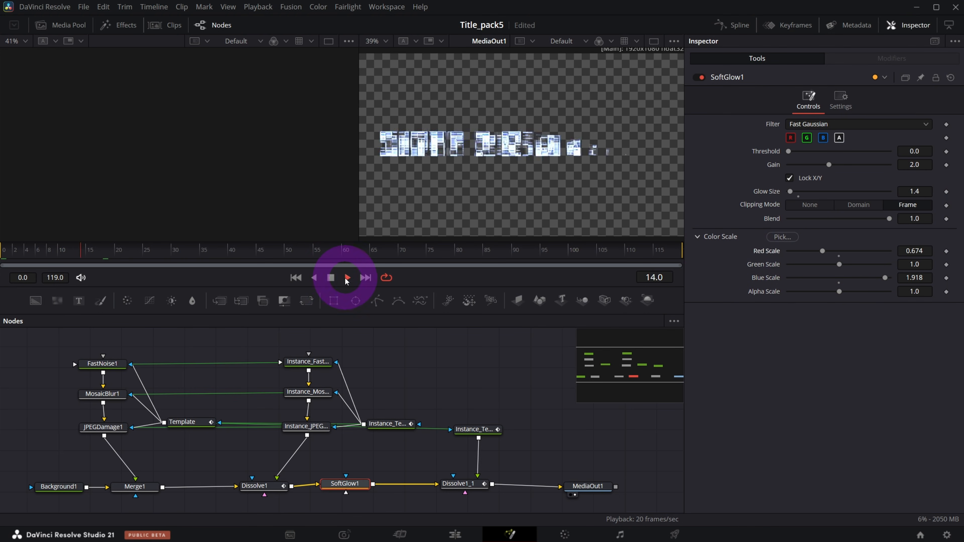
Step: Move MediaOut1 farther from Dissolve1_1 and insert a new Dissolve node between them
click(296, 278)
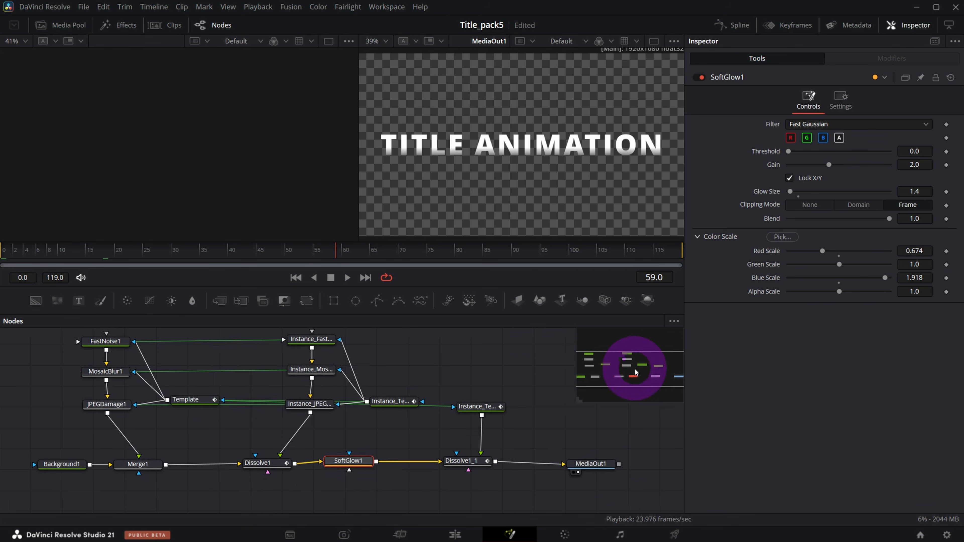
drag(636, 372, 644, 365)
drag(538, 502, 650, 490)
click(909, 24)
scroll(371, 397, down, 1)
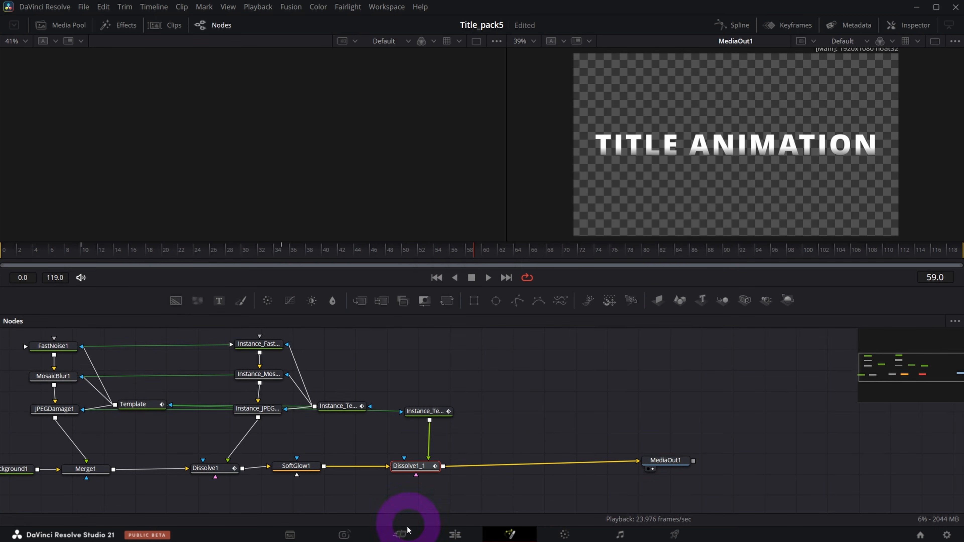
key(shift+space)
text(diss)
key(Return)
drag(490, 468, 544, 470)
Step: Add a Time Speed node above the chain, feed it from Dissolve1_1's output and connect it to Dissolve2's foreground
click(569, 381)
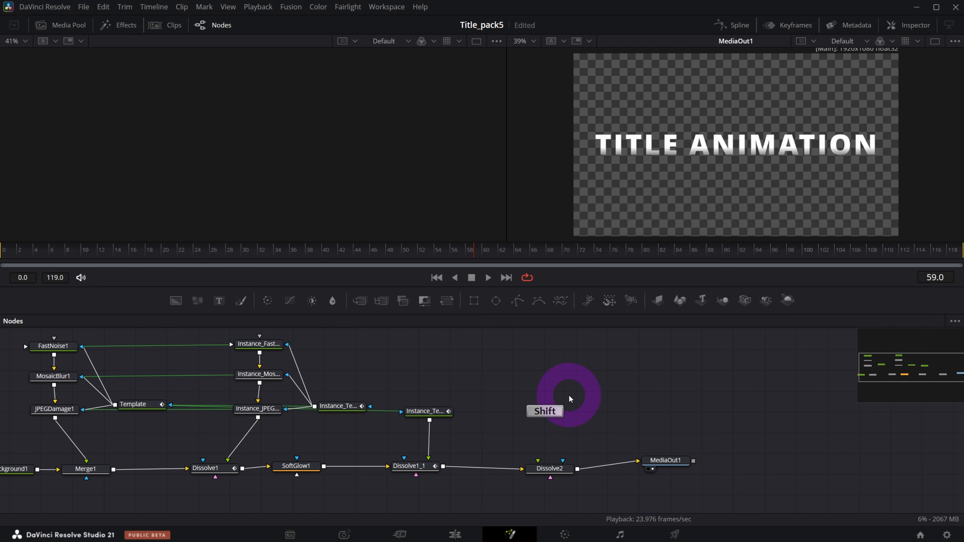
key(shift+space)
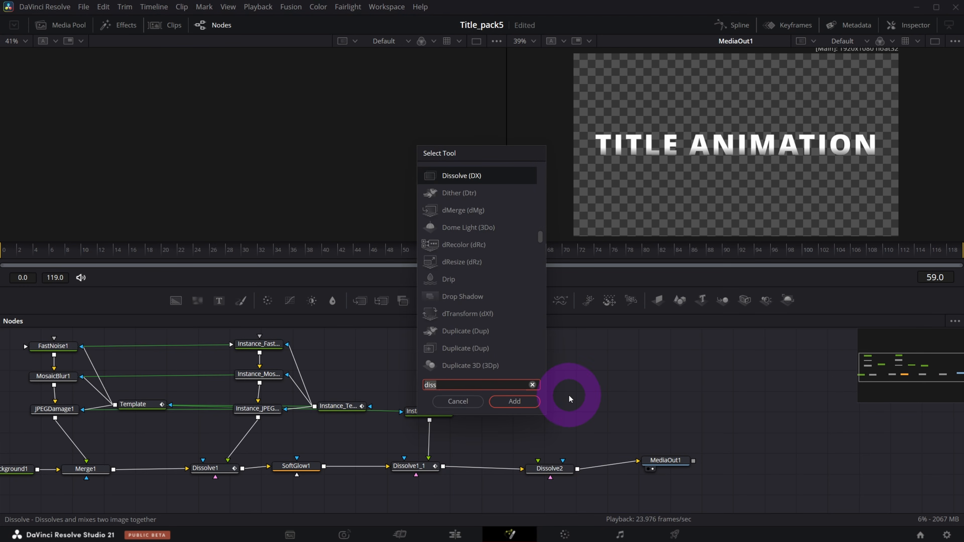
text(speed)
click(441, 180)
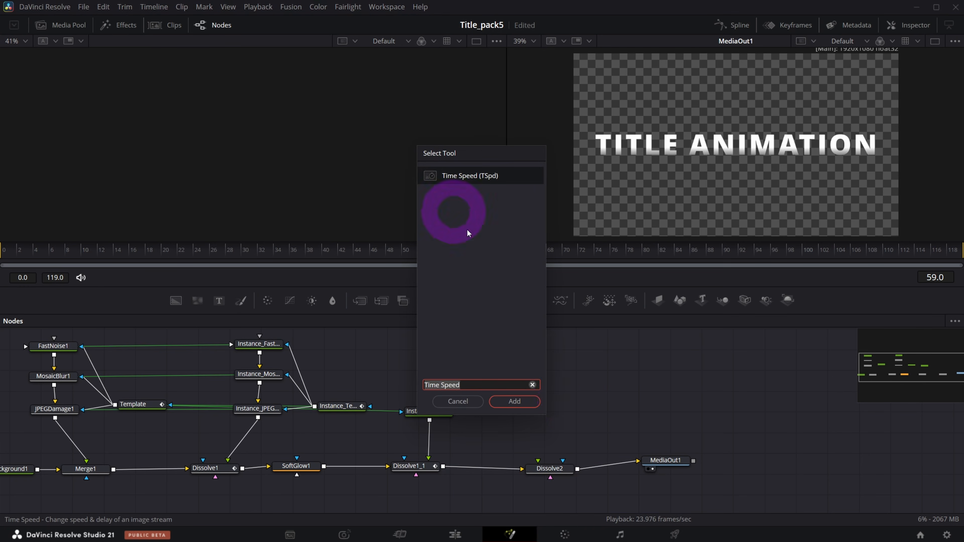
click(515, 404)
drag(443, 467, 537, 461)
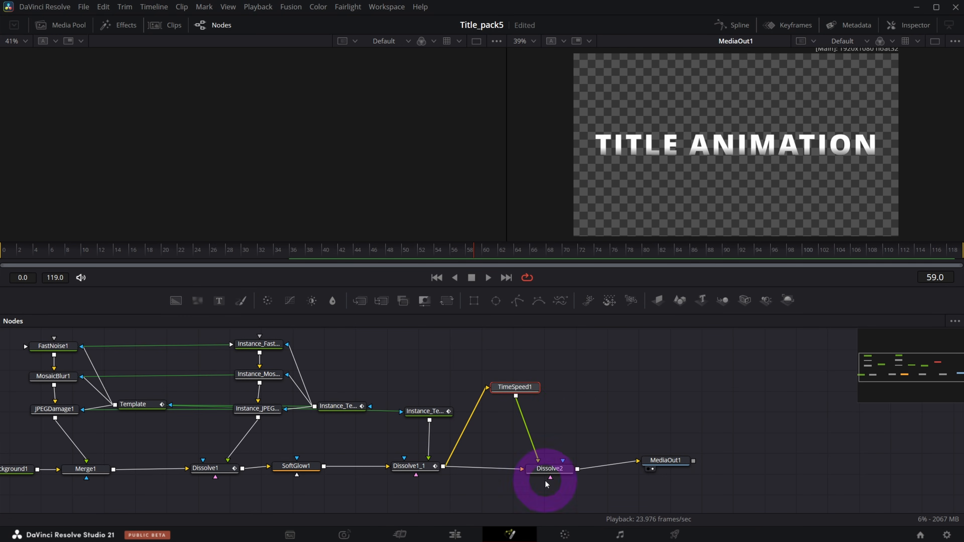
Step: Set TimeSpeed1's Speed to -1 so the title animation plays in reverse
click(931, 30)
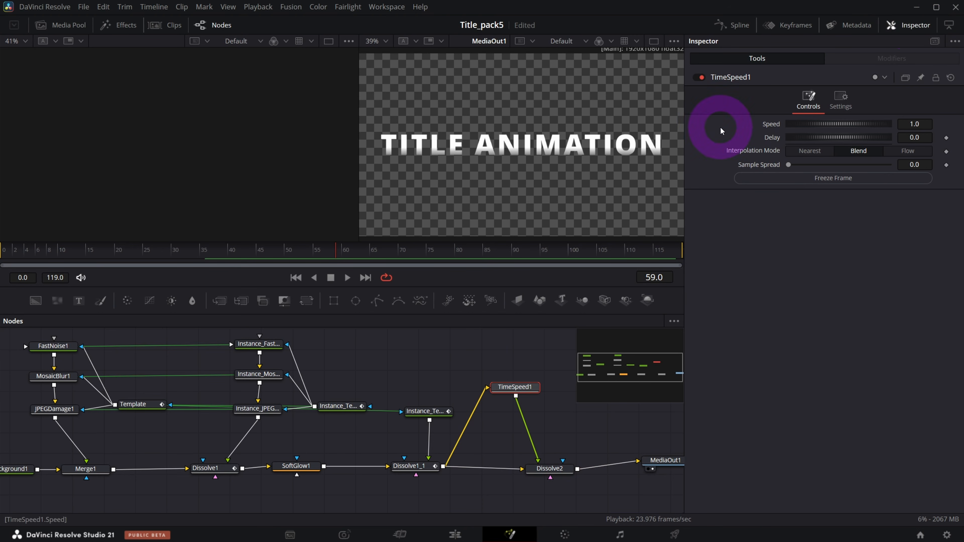
text(-1)
key(Tab)
Step: Modify Dissolve2's Background/Foreground parameter with Anim Curves and open the modifier's settings
drag(629, 370, 626, 384)
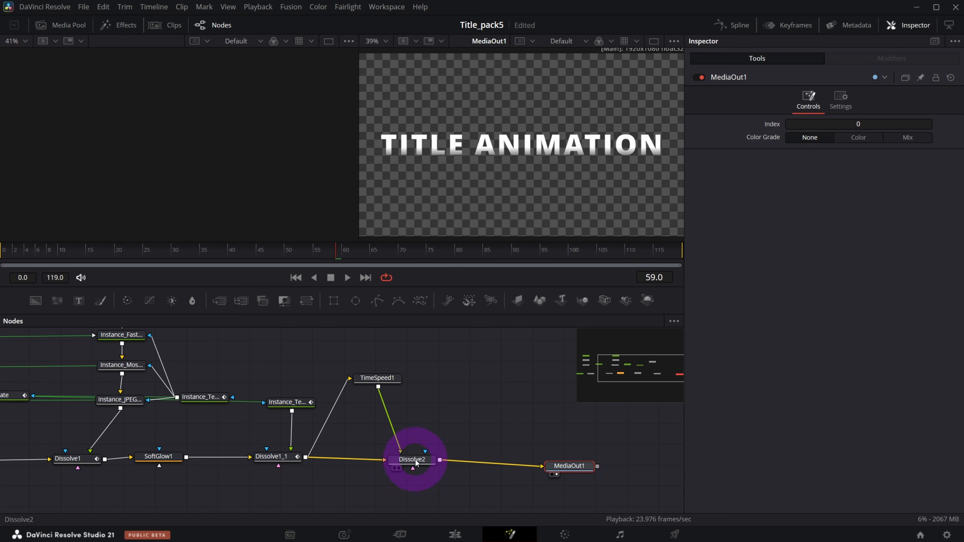
click(413, 459)
drag(555, 468, 556, 462)
click(411, 459)
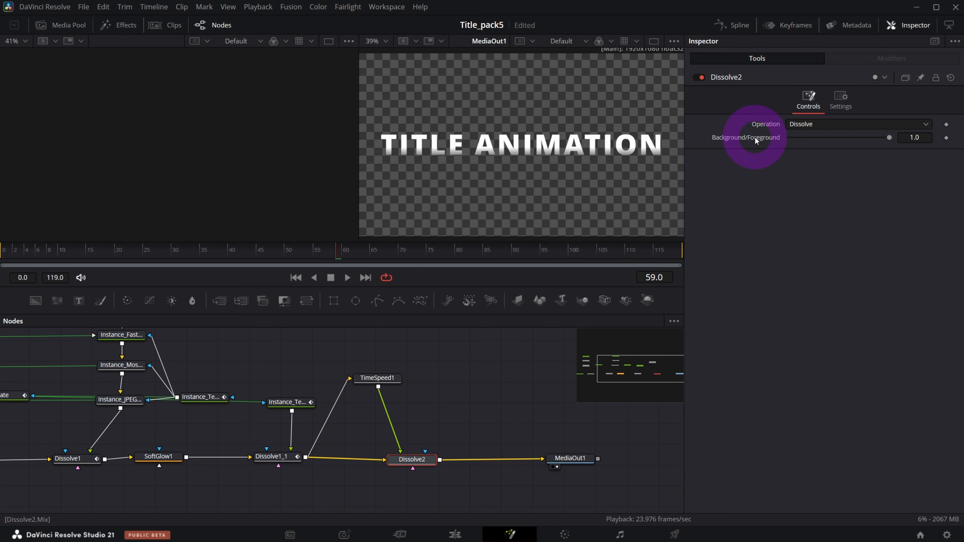
right_click(756, 138)
mouse_move(796, 183)
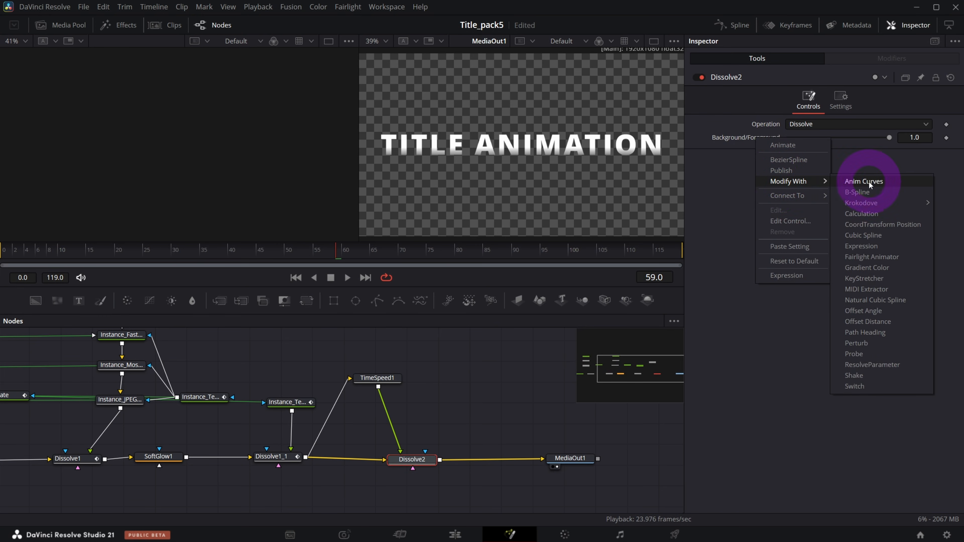
click(864, 182)
click(878, 60)
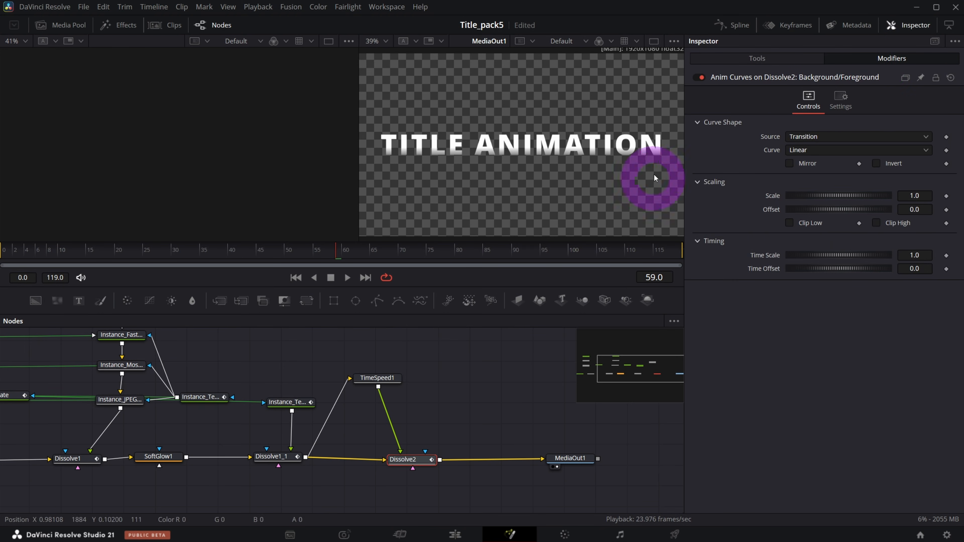
Step: Switch the Anim Curves modifier to a Custom curve and add a point at In 0.5, Out 0
click(809, 149)
click(817, 189)
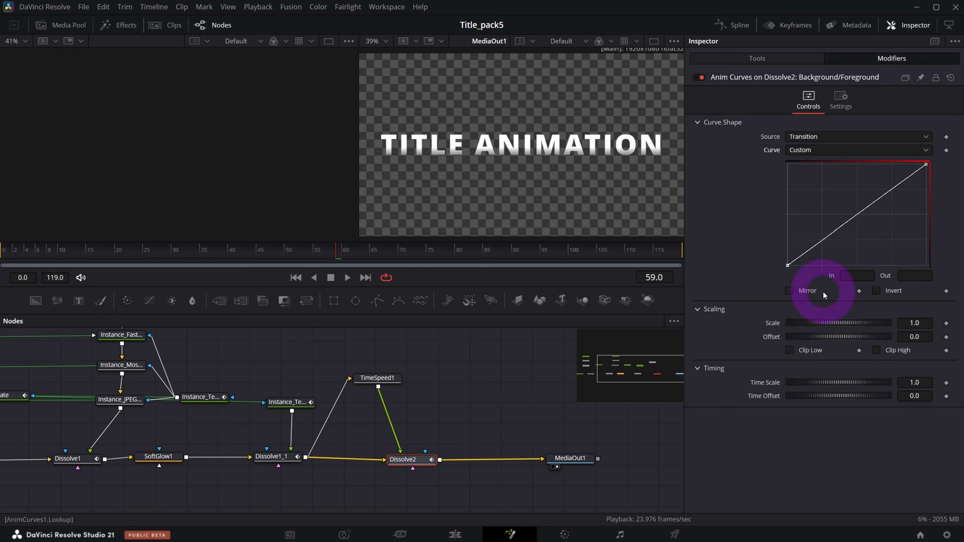
click(845, 223)
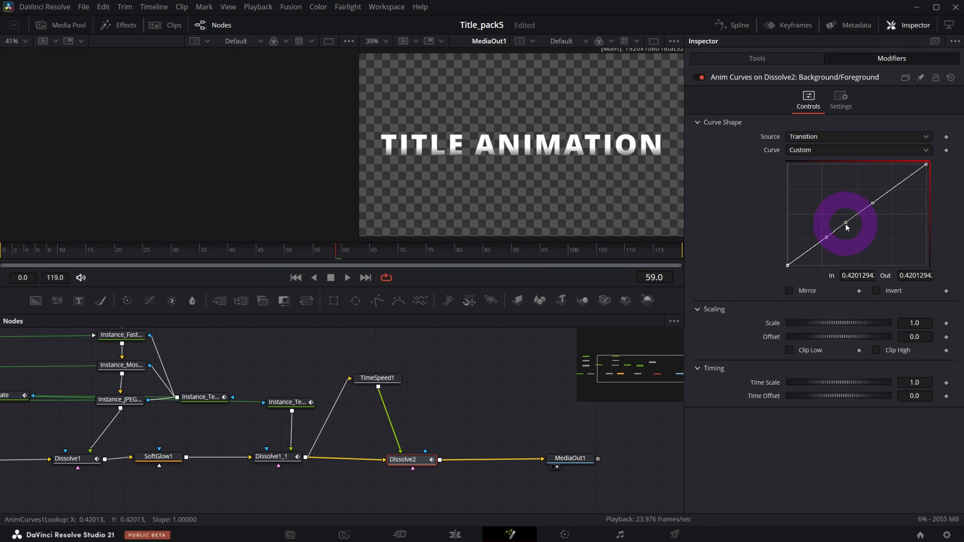
double_click(858, 275)
text(0.5)
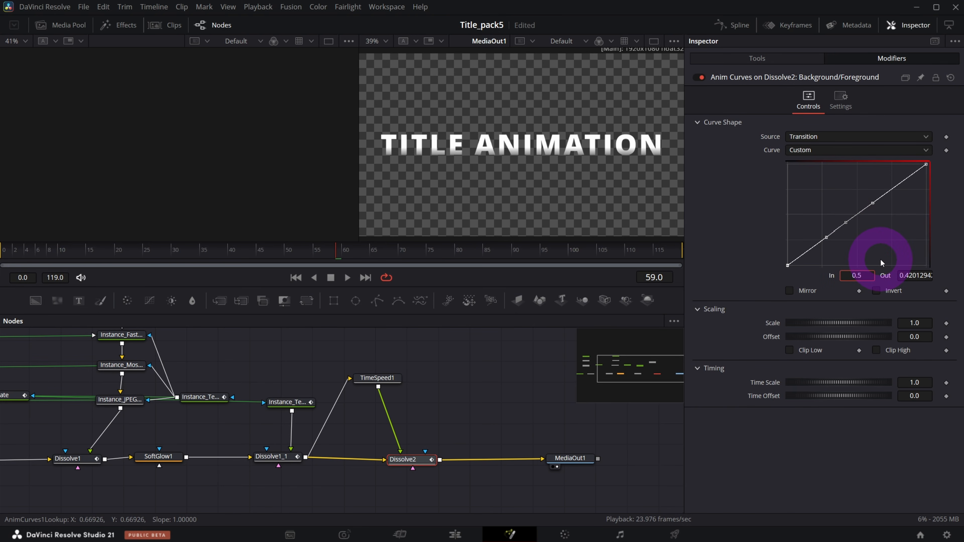
click(880, 262)
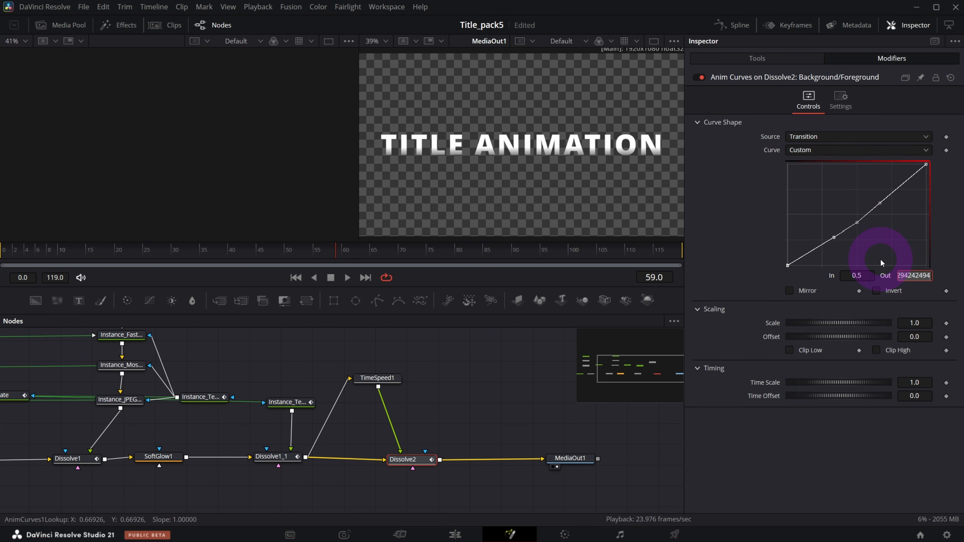
double_click(906, 275)
text(0)
key(Tab)
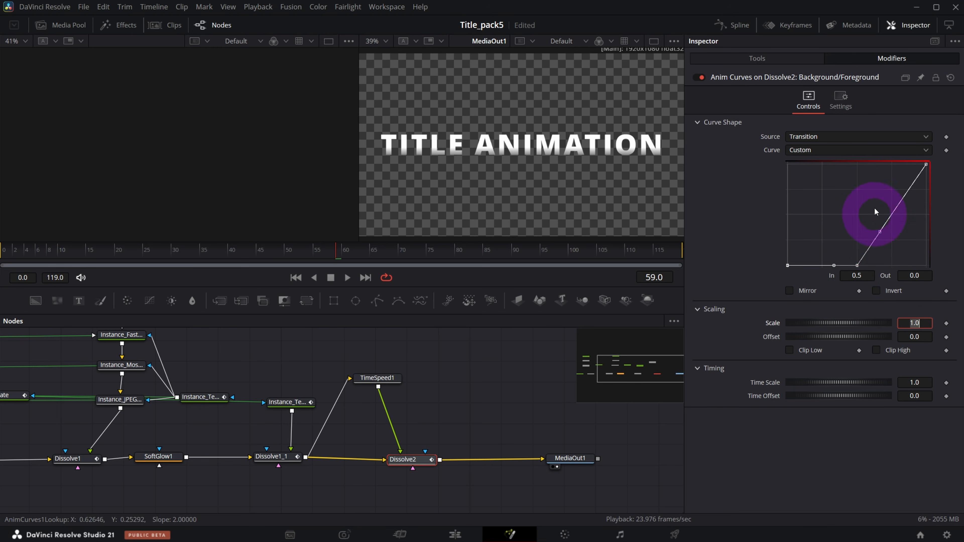
Step: Add a second point on the curve's rising segment with In 0.5, and scrub the timeline to check the title animation
click(896, 212)
click(853, 276)
key(ctrl+a)
text(0.5)
key(Tab)
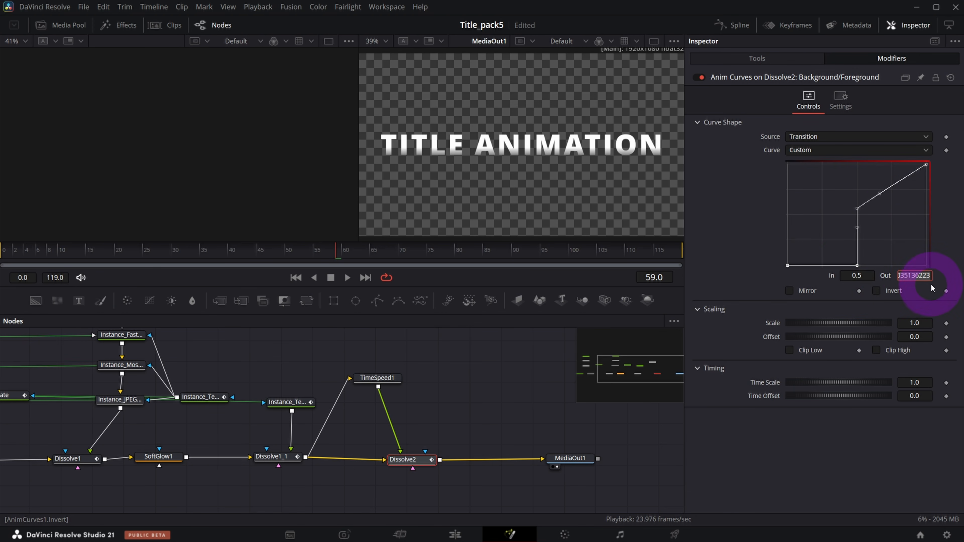
key(Tab)
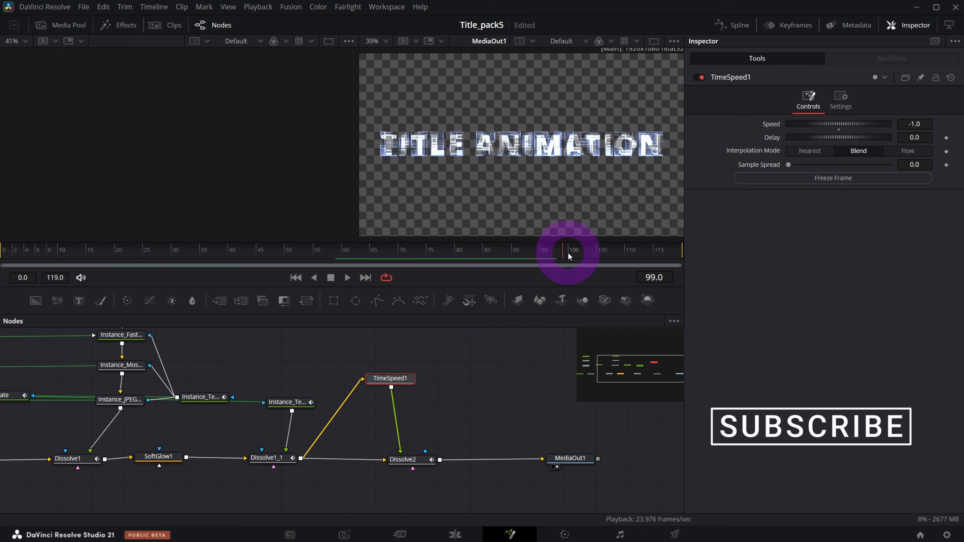
drag(568, 252, 74, 247)
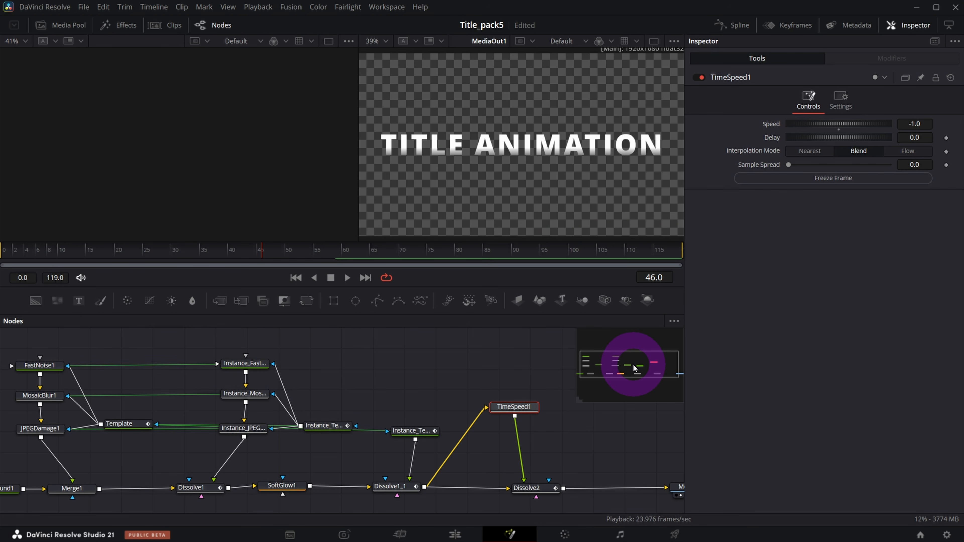